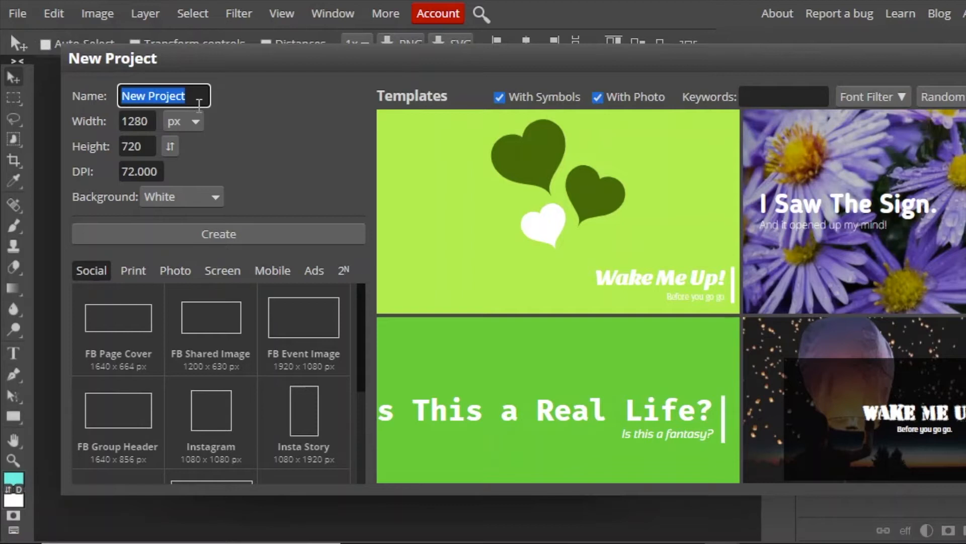
# Step: Create a new document named Gif Example, measured in inches, 8 wide and 10 high
pyautogui.write('G')
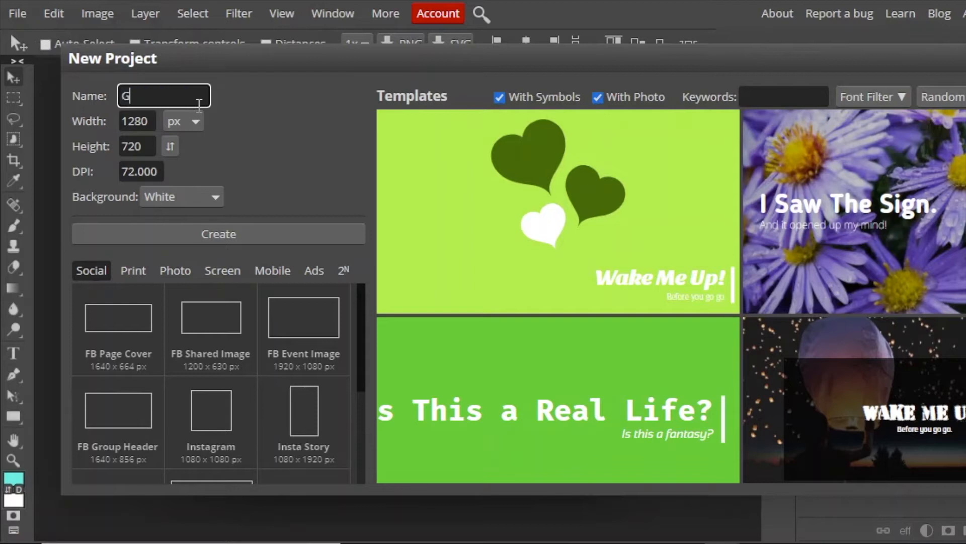
pyautogui.write('if Example')
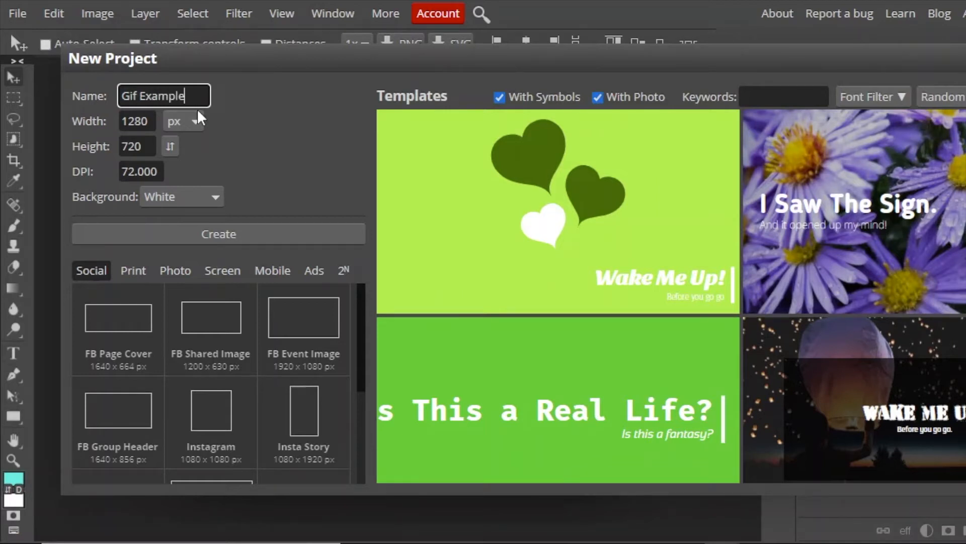
pyautogui.click(195, 121)
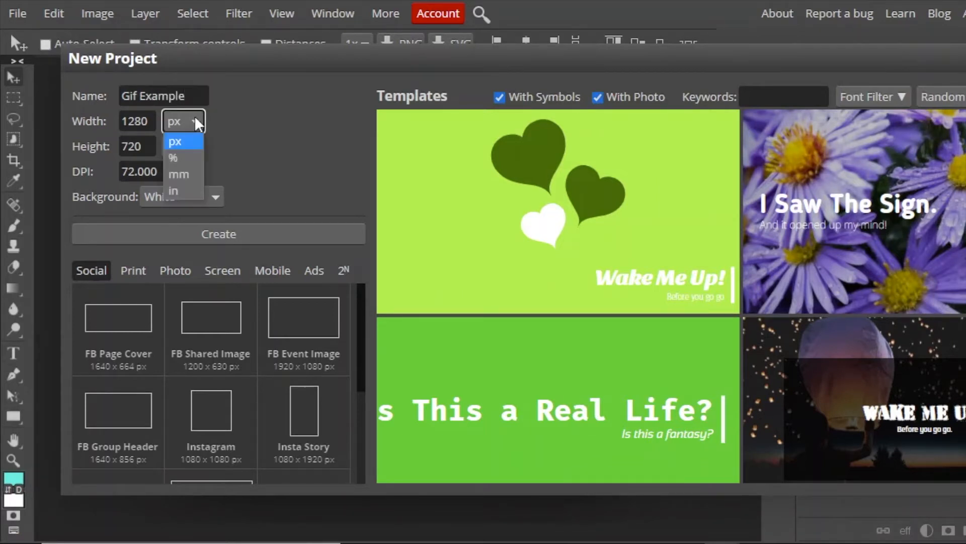
pyautogui.click(180, 195)
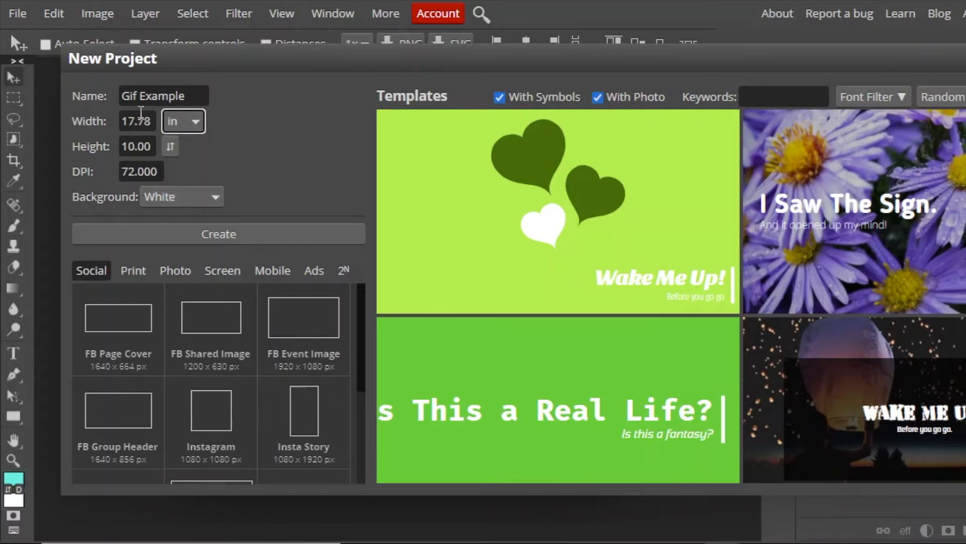
pyautogui.click(144, 120)
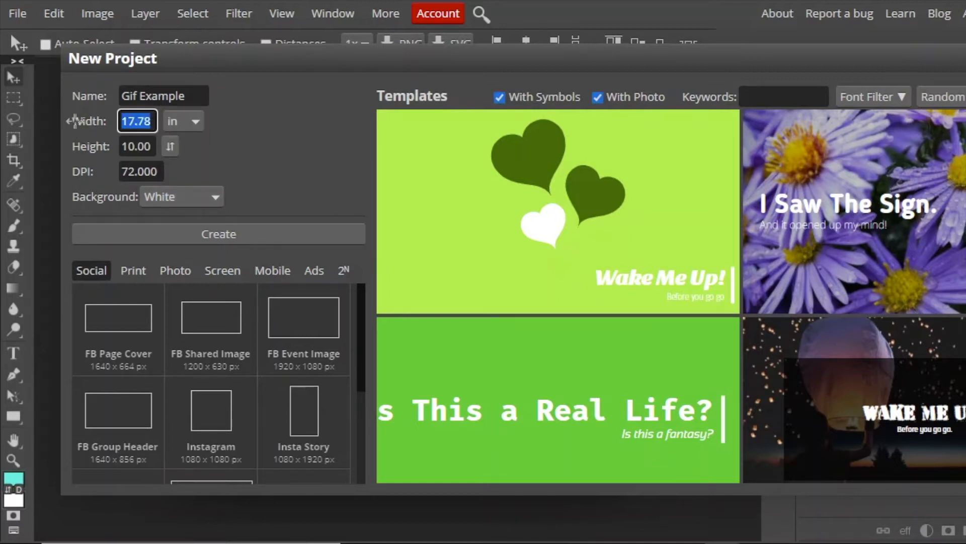
pyautogui.write('8')
pyautogui.press('Tab')
pyautogui.write('10')
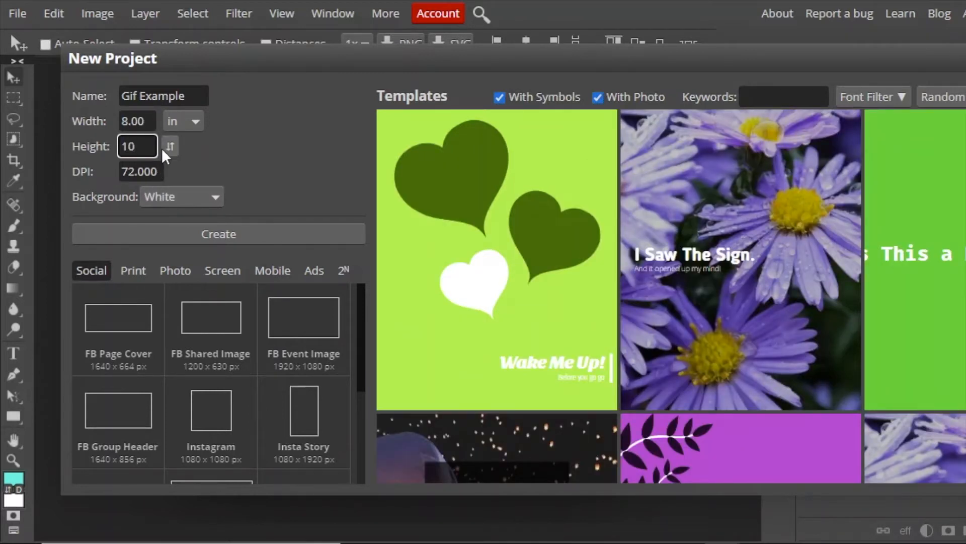
pyautogui.click(212, 239)
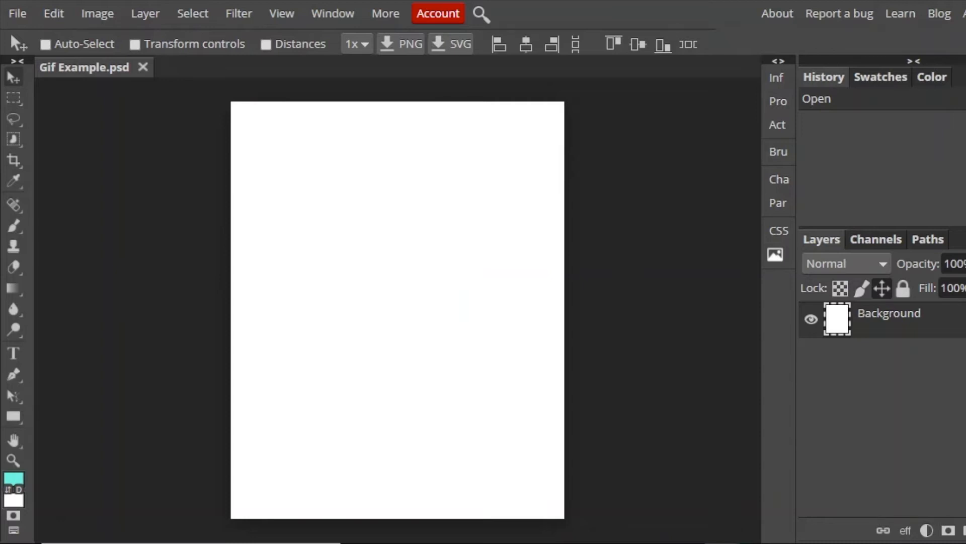
# Step: Switch to Google Drive in a new browser tab and download the photo IMG_5734.jpg from My Drive
pyautogui.hotkey('ctrl', 't')
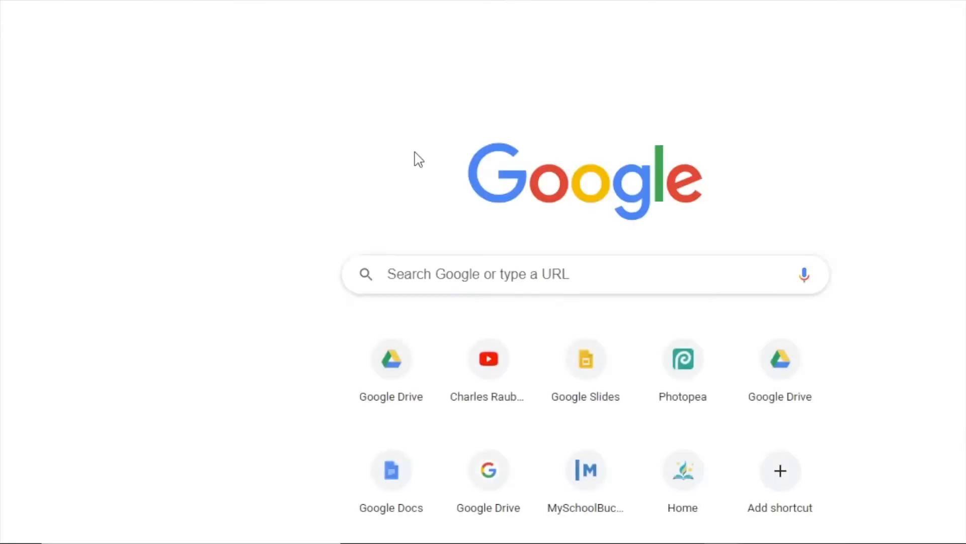
pyautogui.click(399, 378)
pyautogui.scroll(-3, 859, 259)
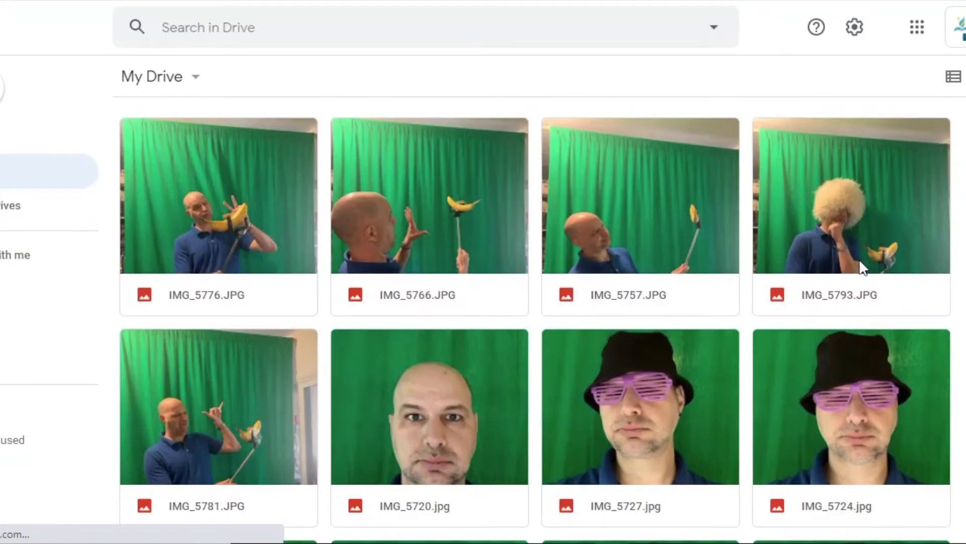
pyautogui.scroll(-2, 863, 269)
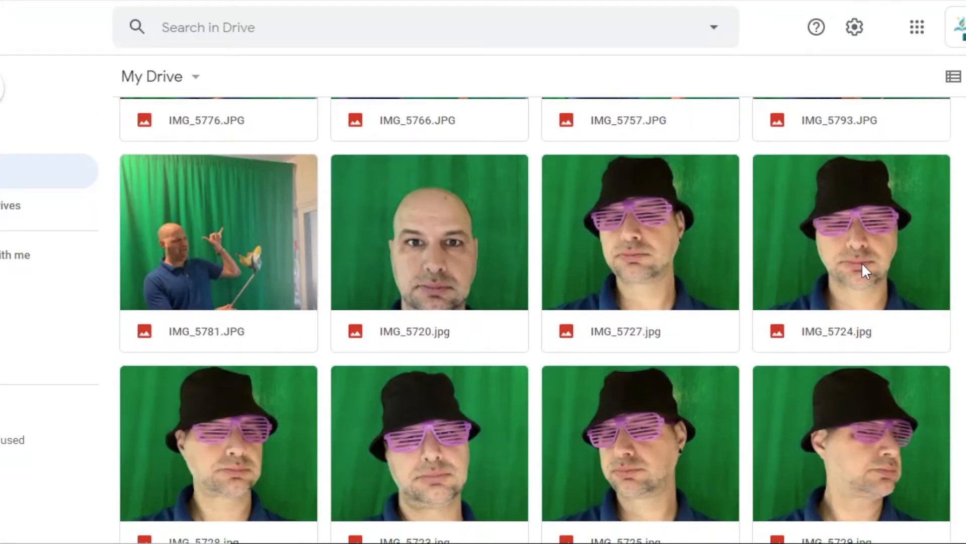
pyautogui.scroll(-8, 862, 262)
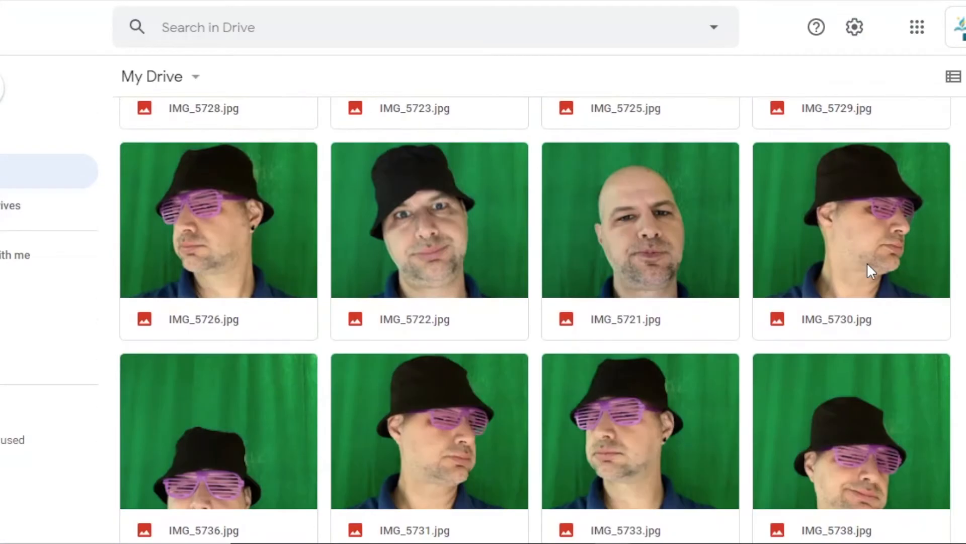
pyautogui.scroll(-10, 867, 262)
pyautogui.doubleClick(237, 399)
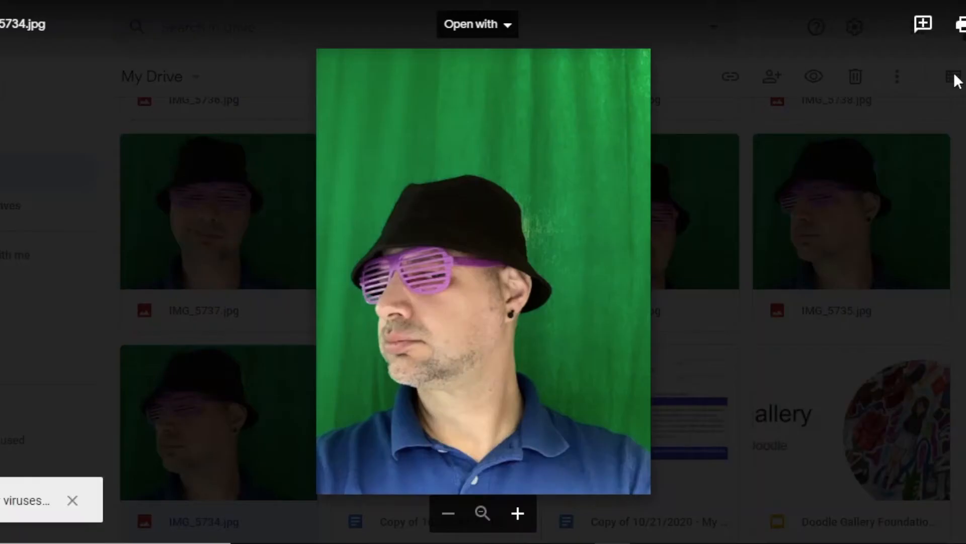
pyautogui.click(833, 209)
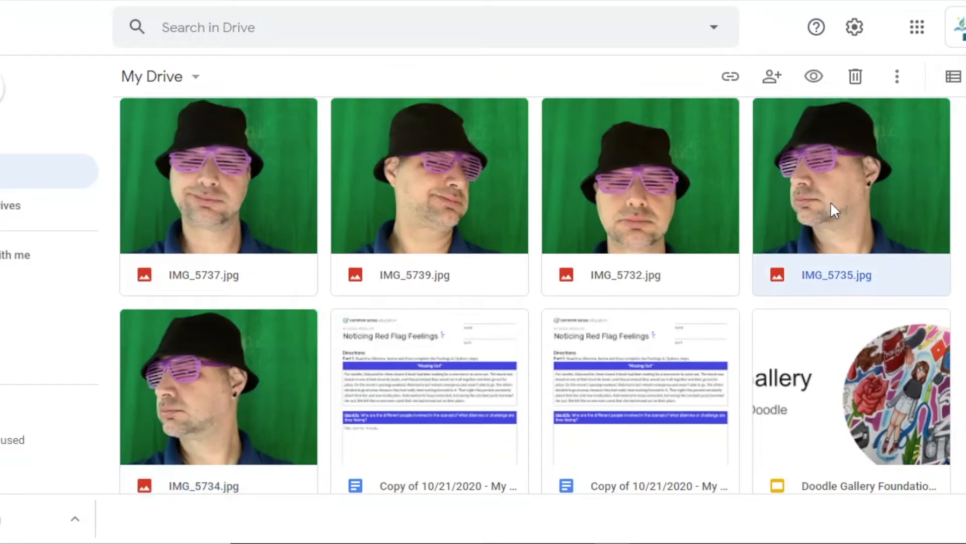
# Step: Download the photos IMG_5732.jpg, IMG_5739.jpg and IMG_5737.jpg from My Drive
pyautogui.doubleClick(611, 206)
pyautogui.click(718, 237)
pyautogui.doubleClick(436, 202)
pyautogui.click(278, 197)
pyautogui.doubleClick(274, 196)
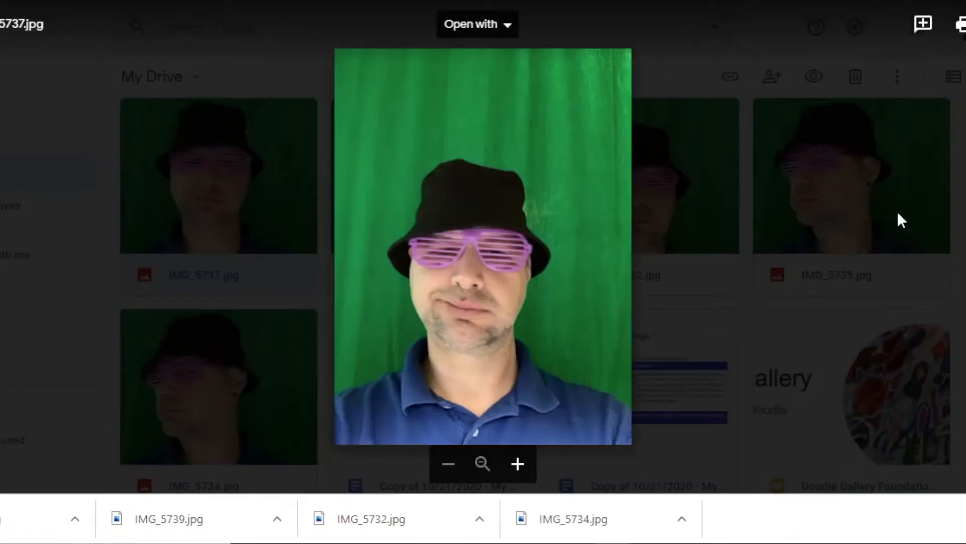
pyautogui.click(897, 213)
# Step: Download the photos IMG_5721.jpg, IMG_5722.jpg and IMG_5723.jpg from My Drive
pyautogui.scroll(3, 864, 204)
pyautogui.scroll(6, 851, 204)
pyautogui.doubleClick(649, 379)
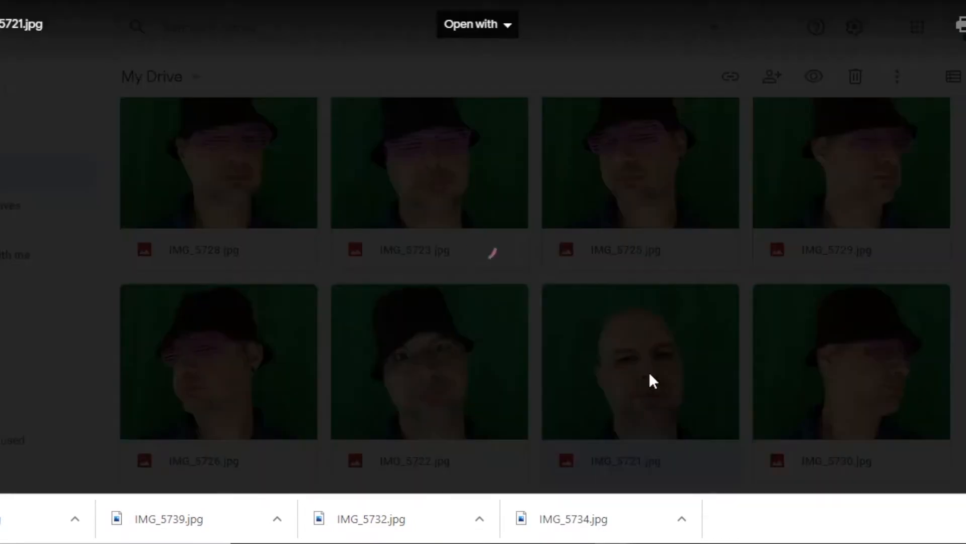
pyautogui.click(850, 241)
pyautogui.doubleClick(463, 387)
pyautogui.click(863, 216)
pyautogui.doubleClick(422, 172)
pyautogui.click(964, 26)
# Step: Open the Downloads folder and place IMG_5723.jpg and IMG_5722.jpg into the Gif Example document as separate layers
pyautogui.click(964, 518)
pyautogui.click(313, 201)
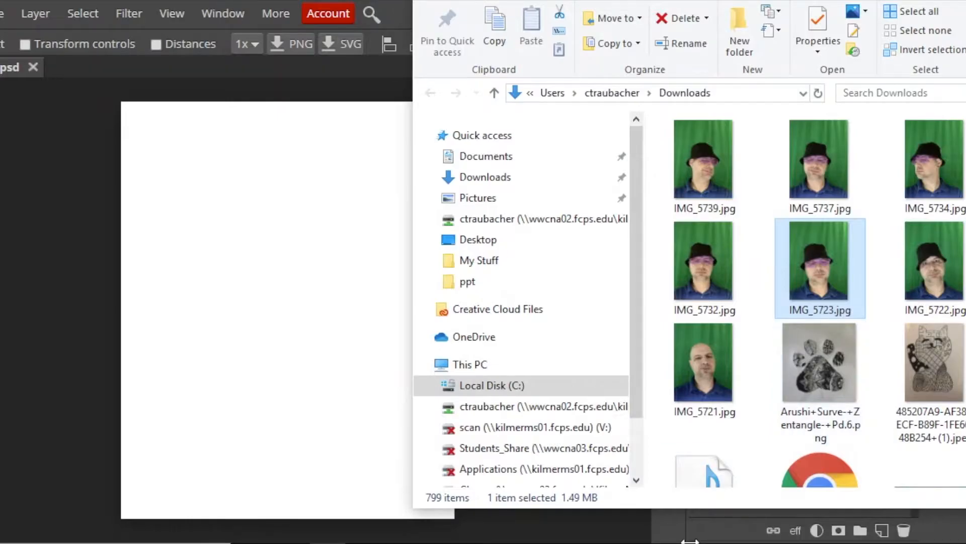
pyautogui.moveTo(829, 254); pyautogui.dragTo(343, 340)
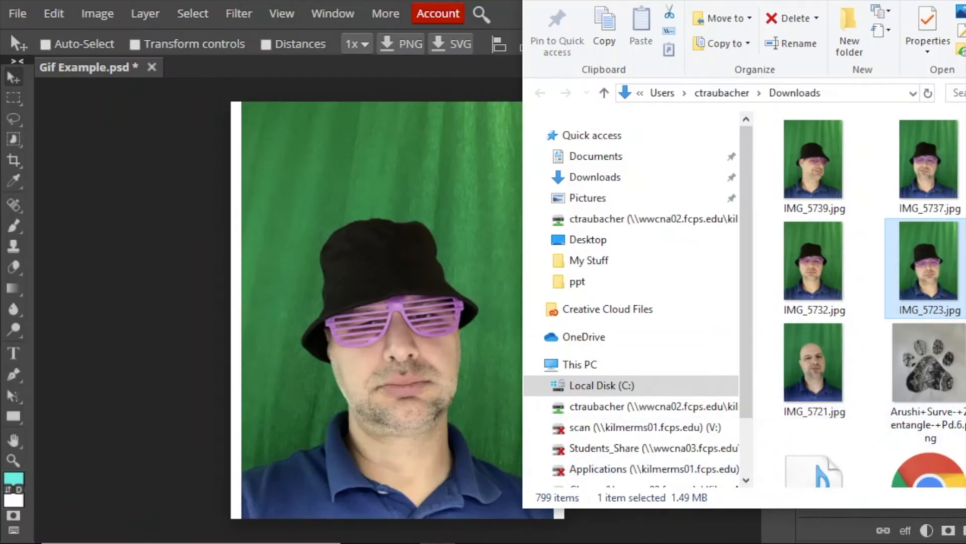
pyautogui.moveTo(928, 262); pyautogui.dragTo(371, 338)
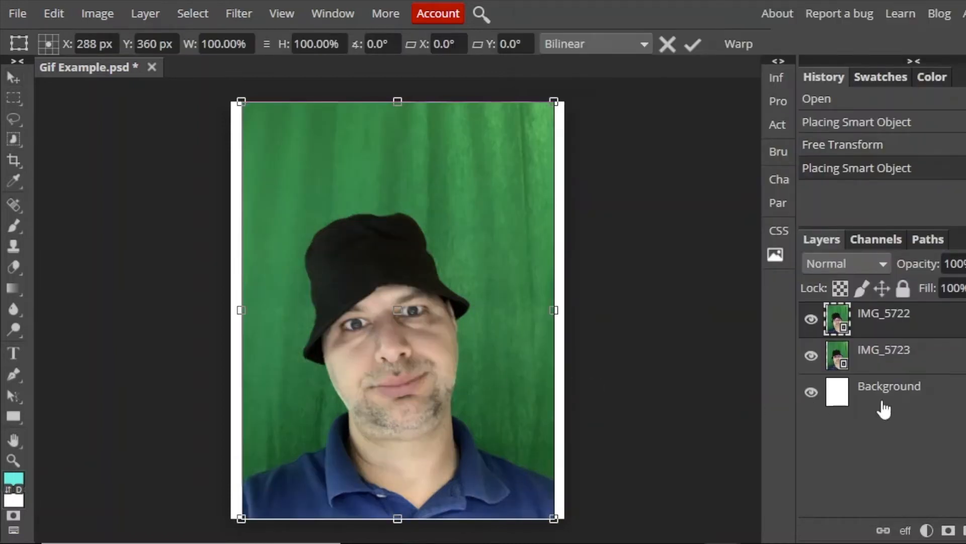
pyautogui.press('Return')
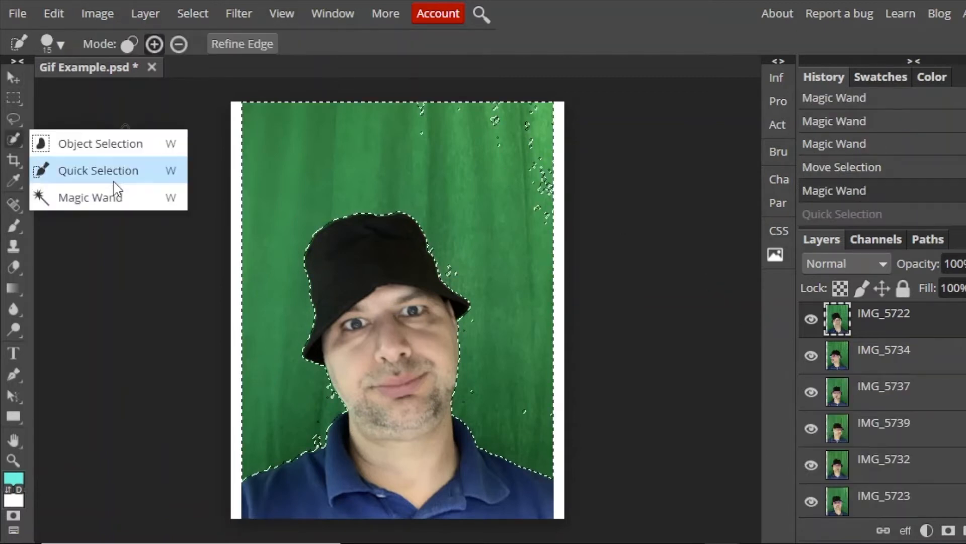
# Step: Add the remaining green patches to the IMG_5722 background selection with the Magic Wand, delete the backdrop and deselect
pyautogui.click(125, 197)
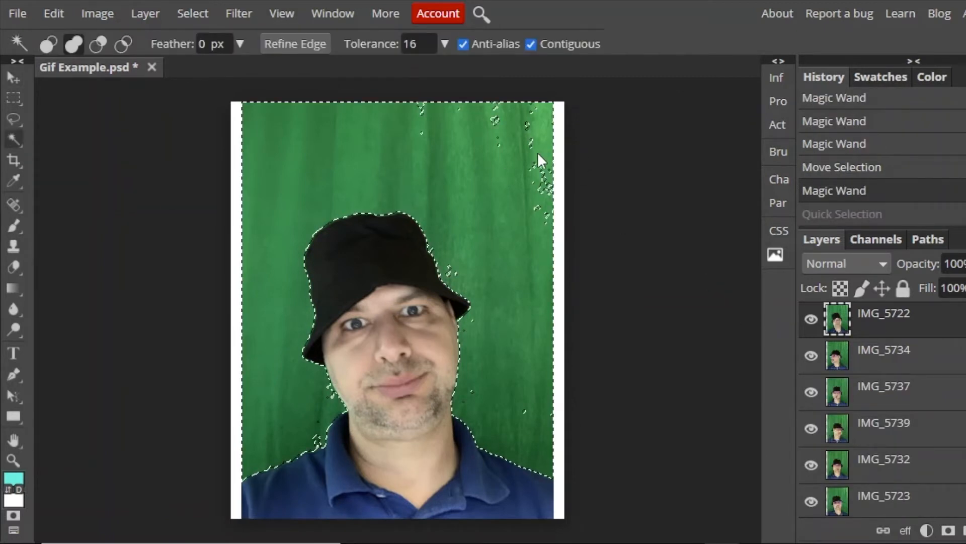
pyautogui.click(530, 202)
pyautogui.click(539, 231)
pyautogui.click(499, 129)
pyautogui.click(516, 110)
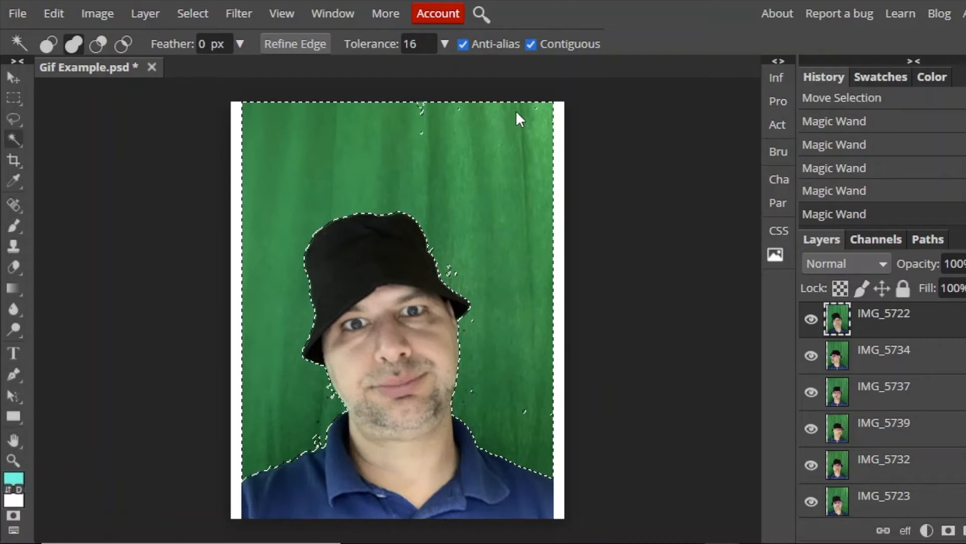
pyautogui.click(531, 107)
pyautogui.click(418, 107)
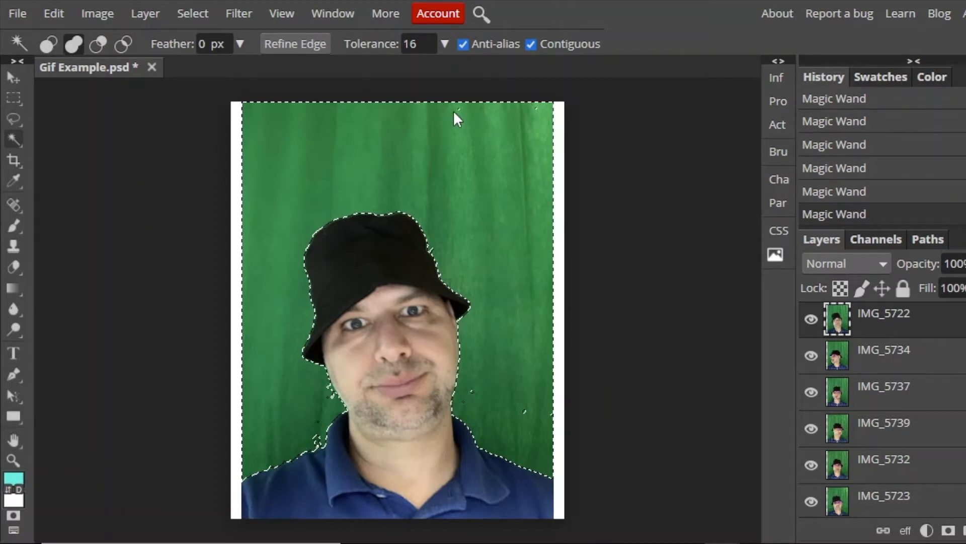
pyautogui.click(542, 104)
pyautogui.click(314, 418)
pyautogui.press('Delete')
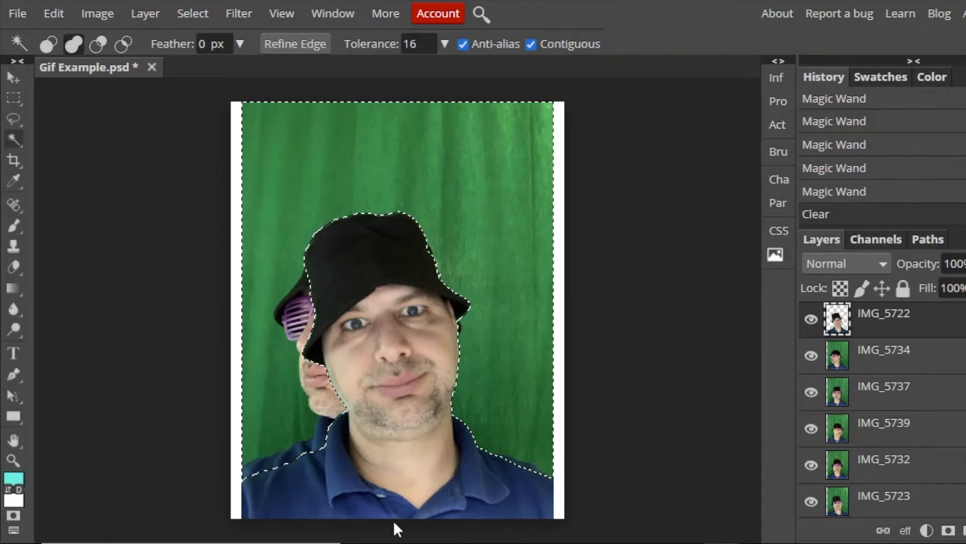
pyautogui.hotkey('ctrl', 'd')
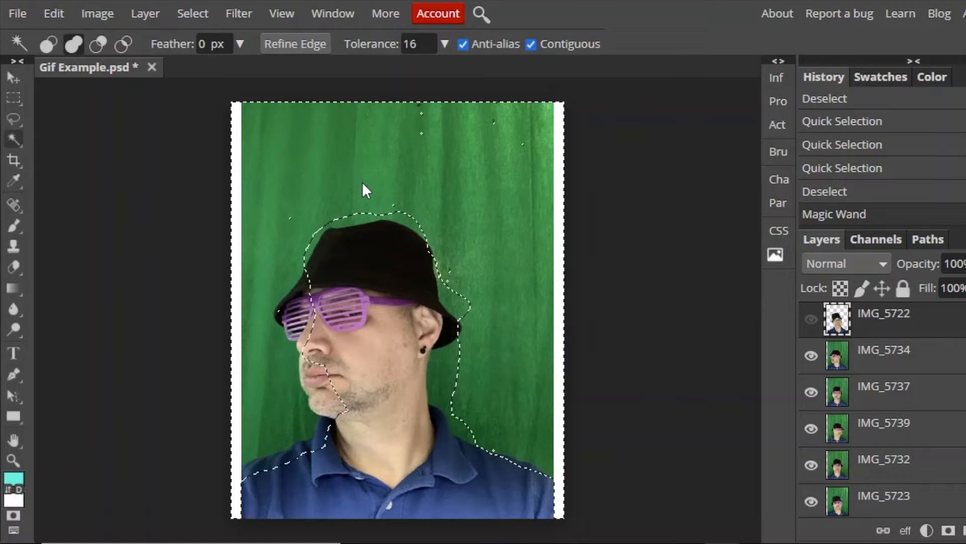
pyautogui.hotkey('ctrl', 'd')
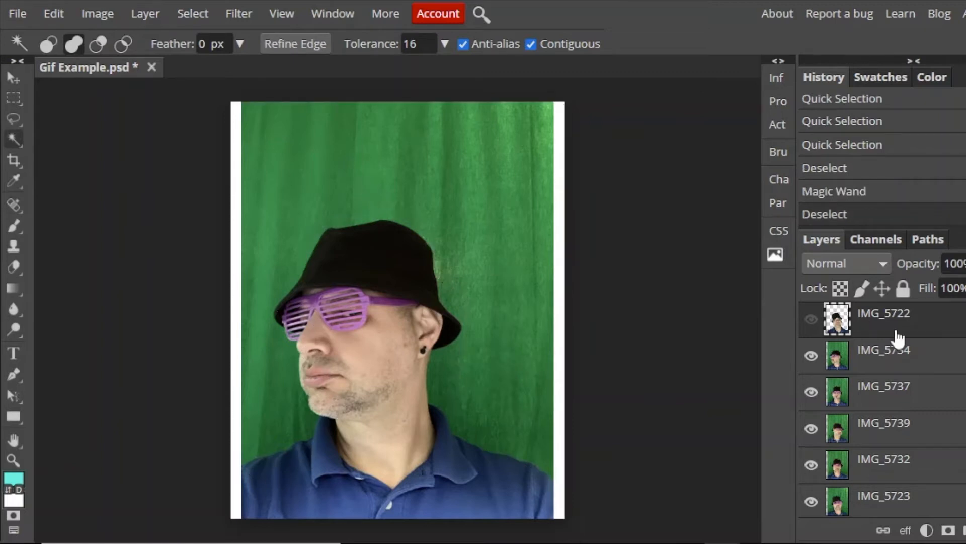
# Step: Select the green backdrop on the IMG_5734 layer with the Magic Wand, delete it and deselect
pyautogui.click(866, 352)
pyautogui.click(409, 184)
pyautogui.click(502, 293)
pyautogui.click(447, 401)
pyautogui.click(261, 284)
pyautogui.click(536, 140)
pyautogui.click(497, 120)
pyautogui.click(497, 120)
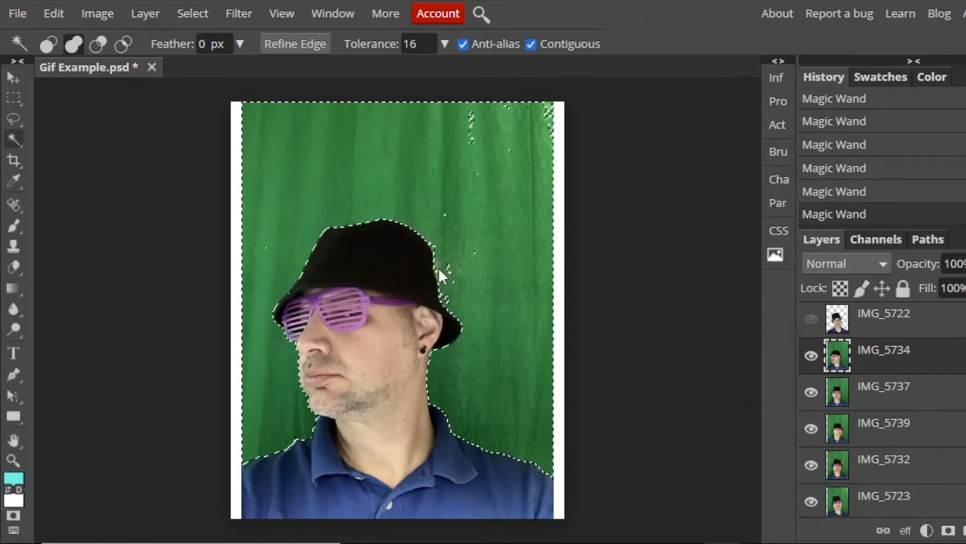
pyautogui.click(547, 109)
pyautogui.click(192, 13)
pyautogui.press('Delete')
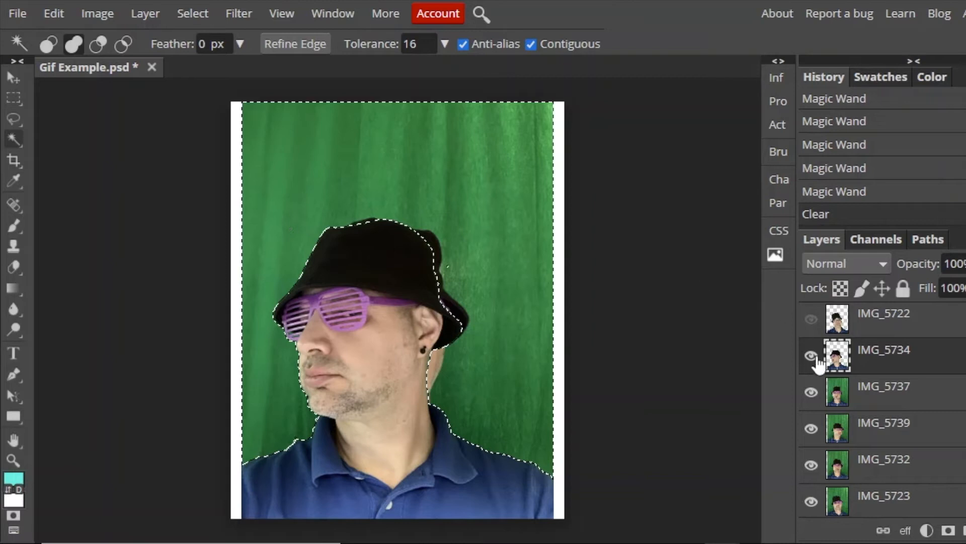
pyautogui.hotkey('ctrl', 'd')
# Step: Hide the photo layers below IMG_5734, clear a rectangular area above the hat on IMG_5734, and deselect
pyautogui.moveTo(811, 392); pyautogui.dragTo(820, 514)
pyautogui.click(13, 97)
pyautogui.moveTo(282, 103); pyautogui.dragTo(587, 219)
pyautogui.press('Delete')
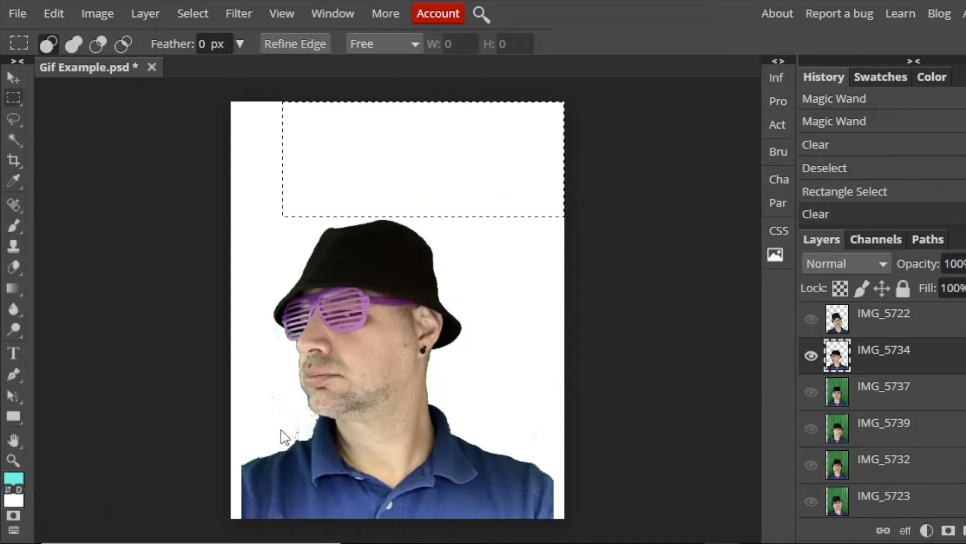
pyautogui.hotkey('ctrl', 'd')
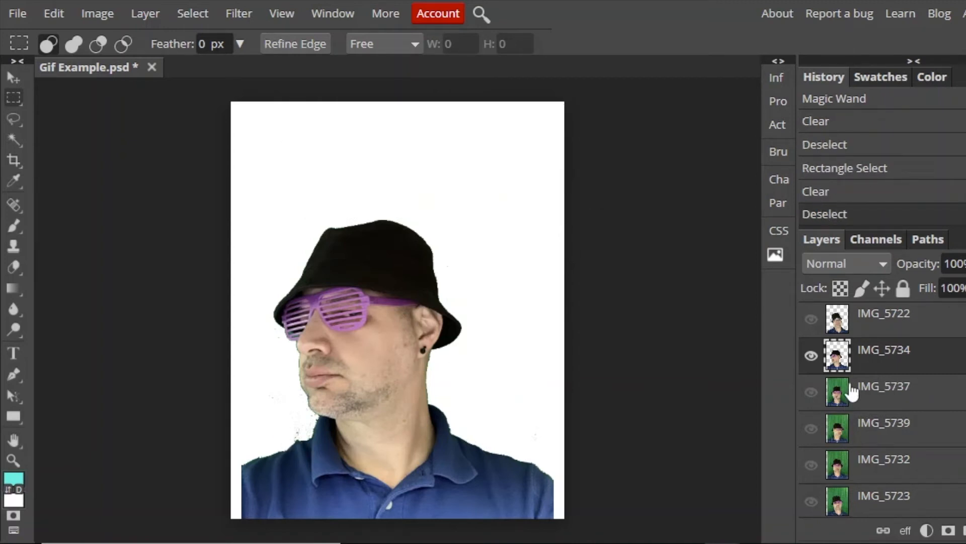
# Step: Show only the IMG_5737 layer in place of IMG_5734 and sample its green backdrop with Color Range
pyautogui.click(811, 356)
pyautogui.click(811, 393)
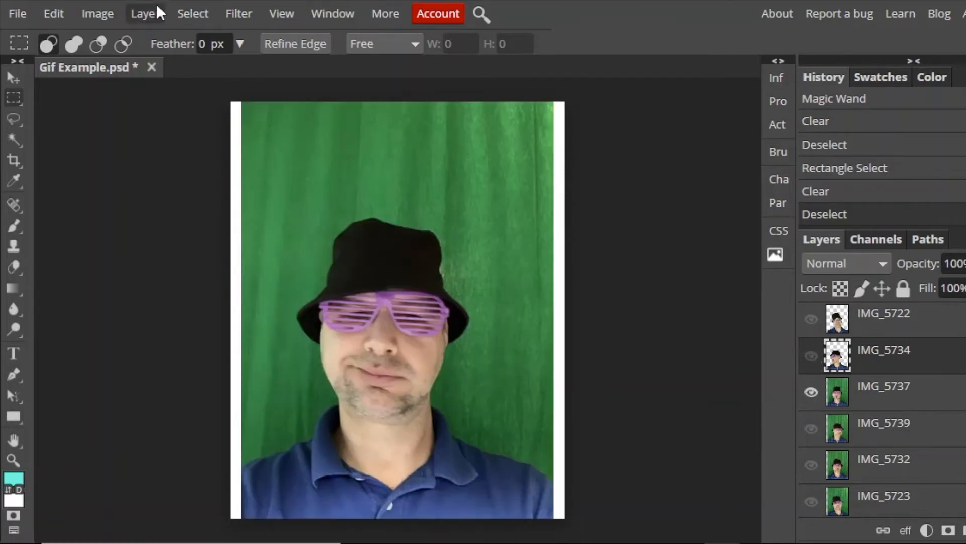
pyautogui.click(199, 10)
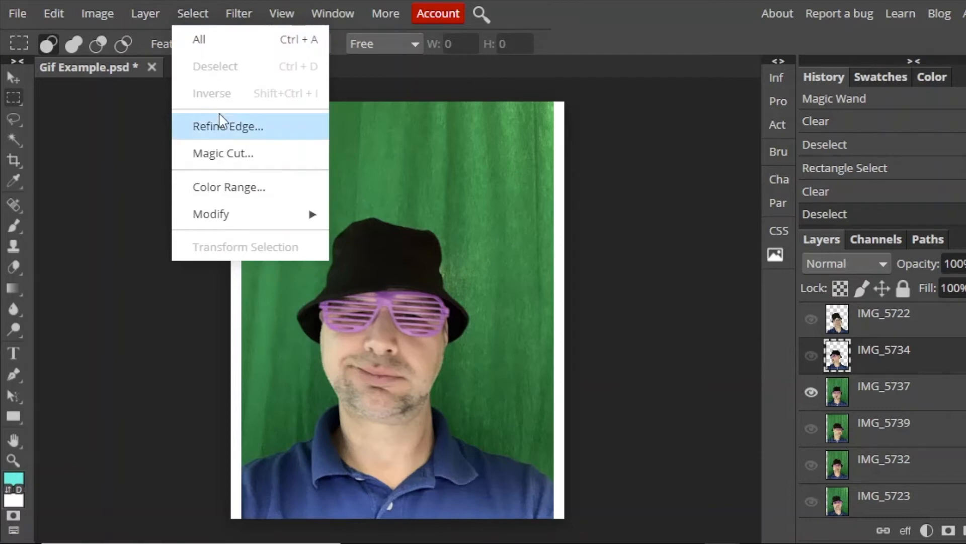
pyautogui.click(212, 197)
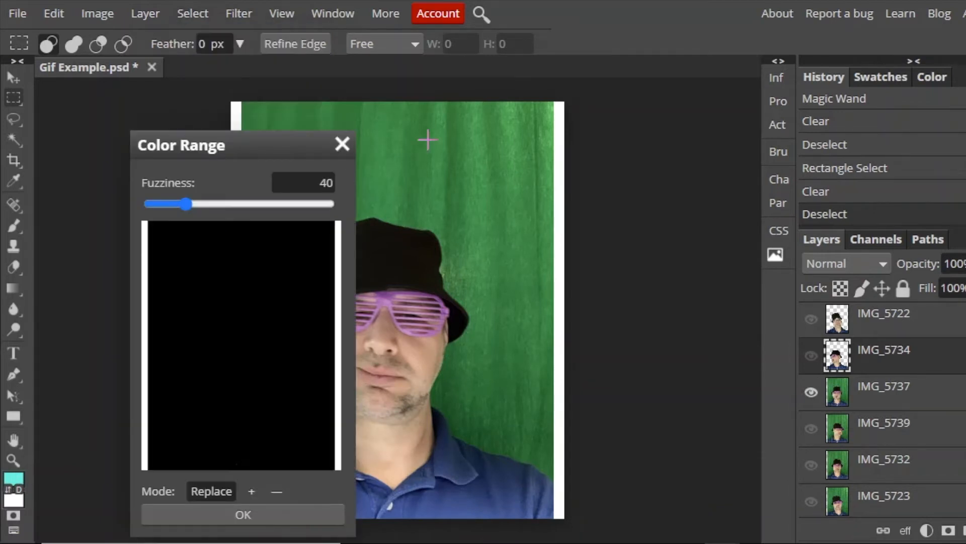
pyautogui.click(487, 129)
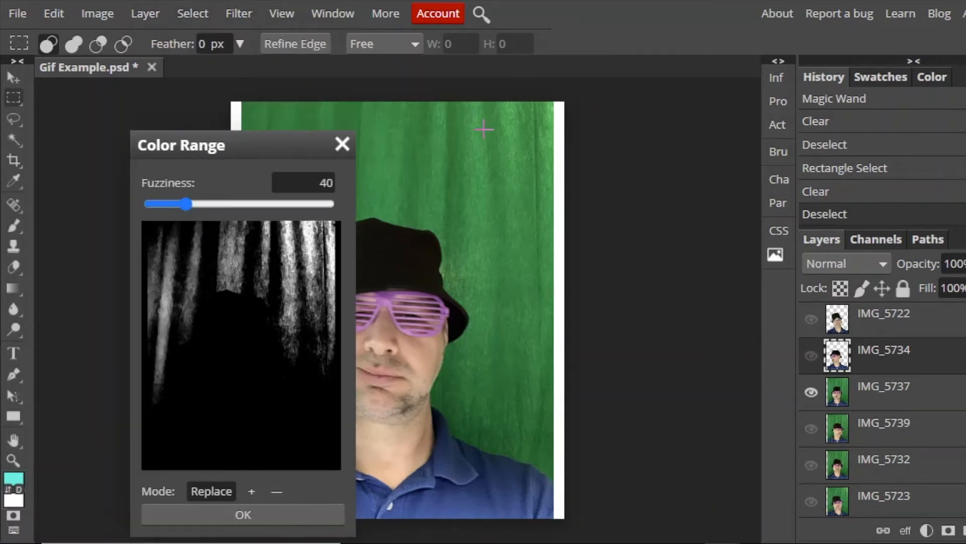
pyautogui.click(497, 176)
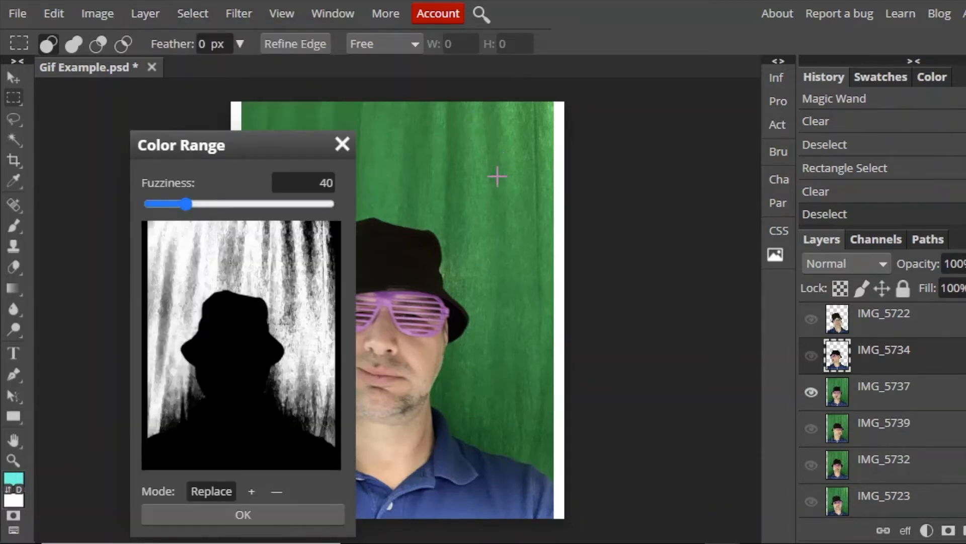
pyautogui.click(487, 221)
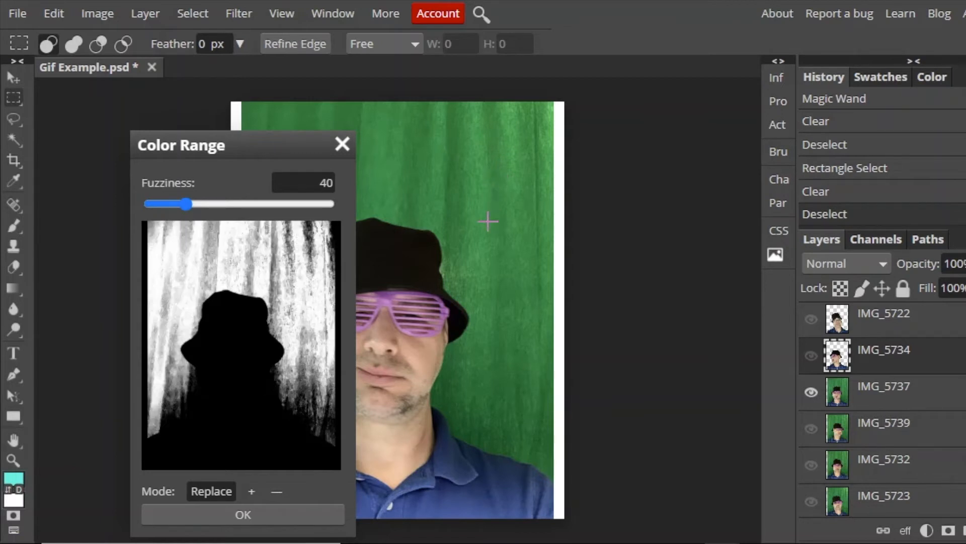
pyautogui.click(481, 227)
pyautogui.click(463, 283)
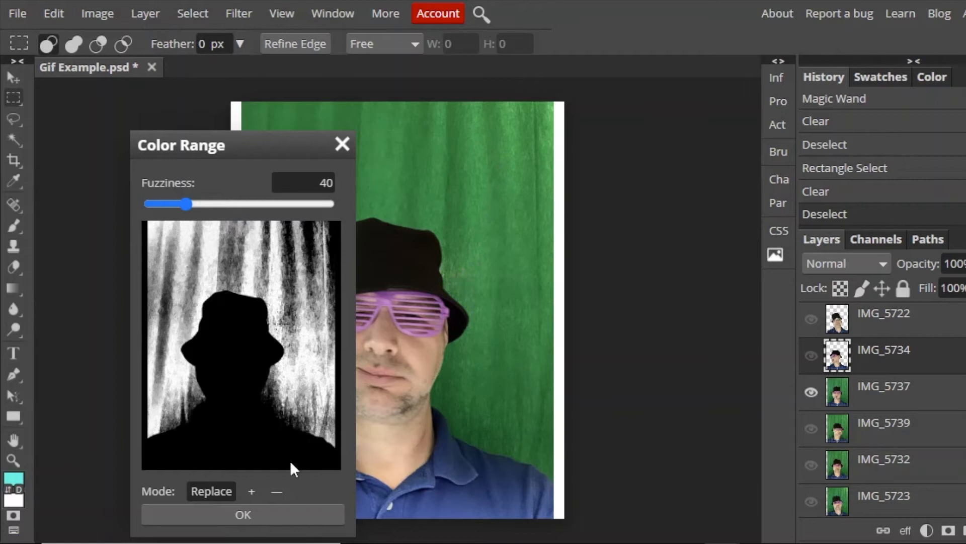
# Step: Add the remaining green tones to the Color Range selection, delete the backdrop from the IMG_5737 layer and deselect
pyautogui.click(250, 491)
pyautogui.click(455, 158)
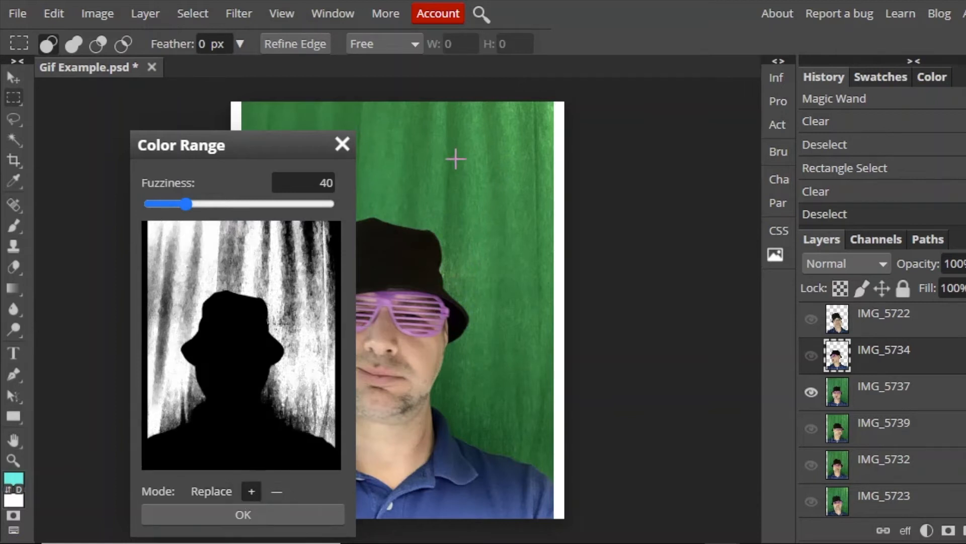
pyautogui.click(470, 164)
pyautogui.click(515, 156)
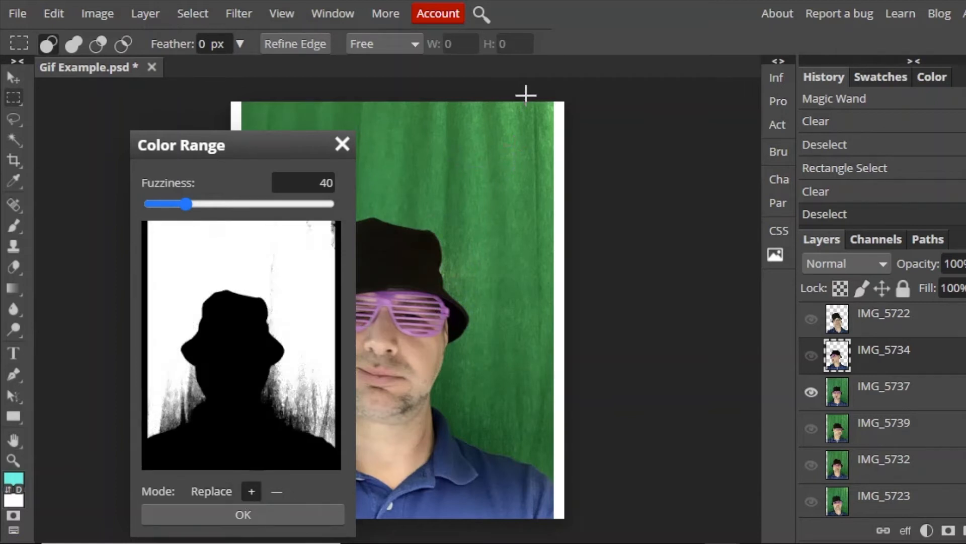
pyautogui.click(551, 109)
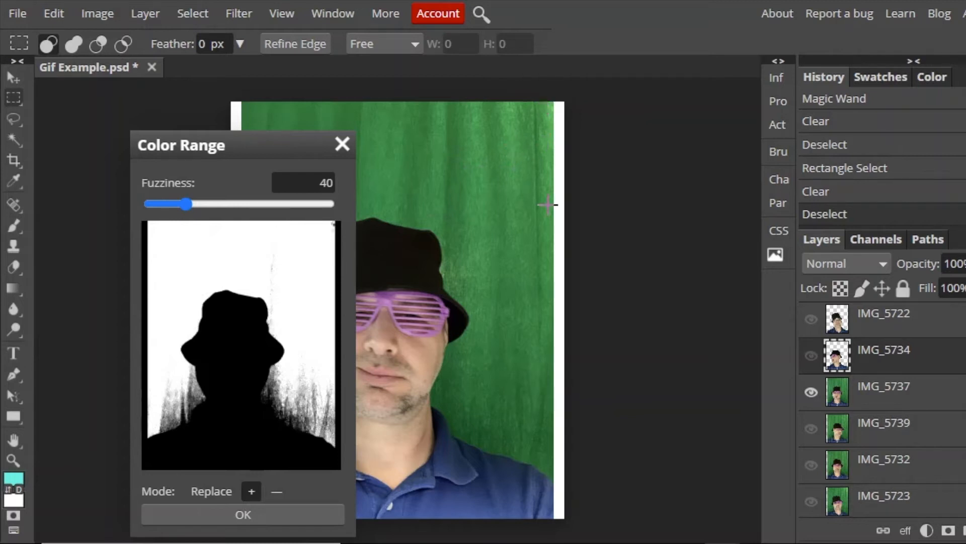
pyautogui.click(452, 387)
pyautogui.click(456, 432)
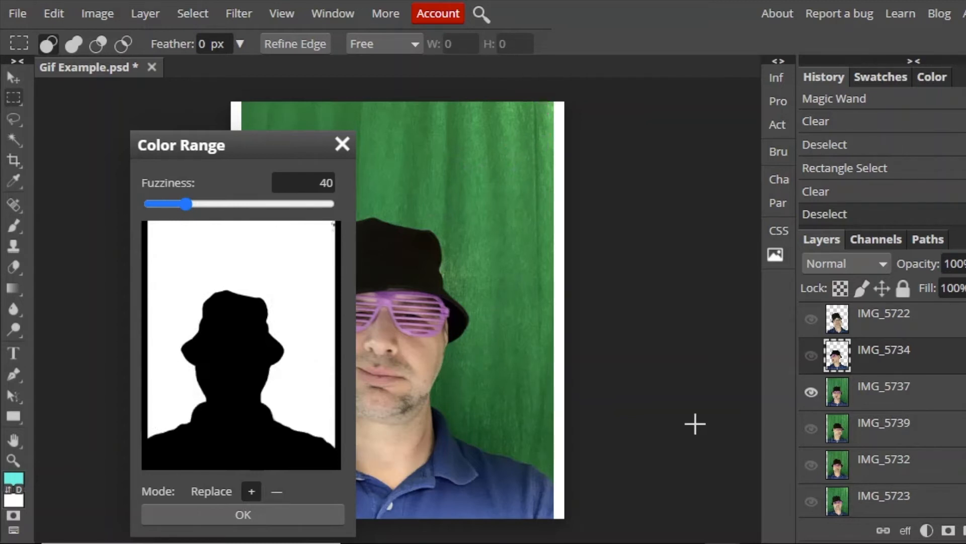
pyautogui.click(254, 514)
pyautogui.press('Delete')
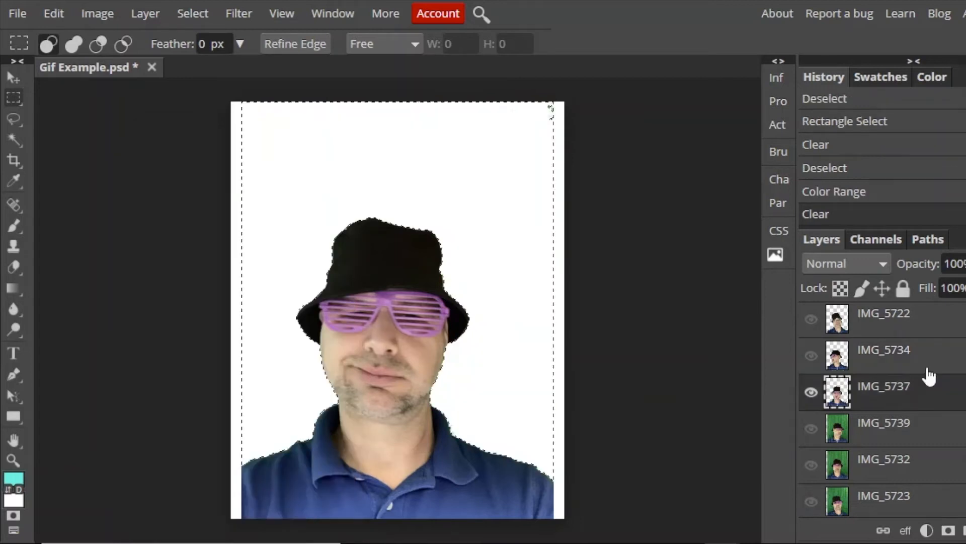
pyautogui.hotkey('ctrl', 'd')
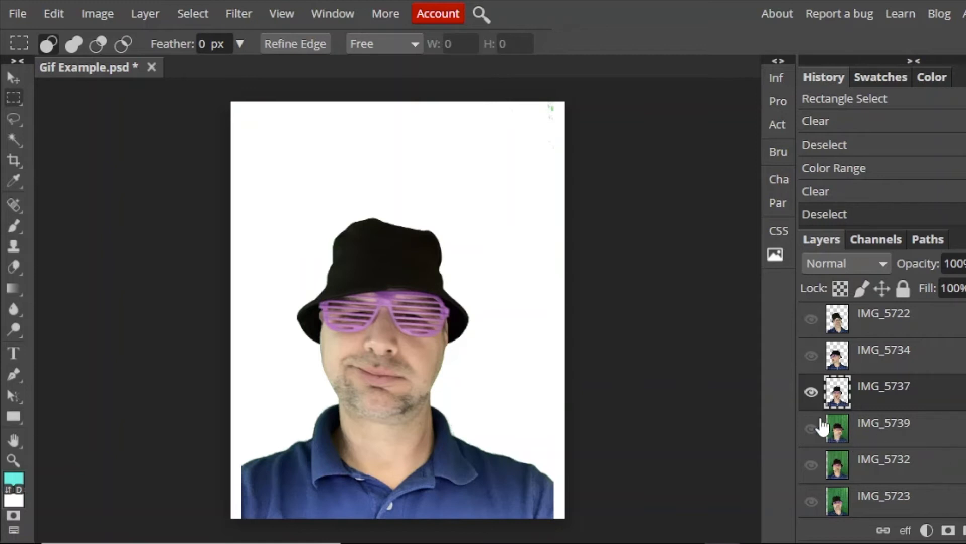
# Step: Hide IMG_5737, make IMG_5739 the active visible layer, and try a Color Range selection on it
pyautogui.click(811, 392)
pyautogui.click(829, 430)
pyautogui.click(812, 428)
pyautogui.click(199, 15)
pyautogui.click(218, 187)
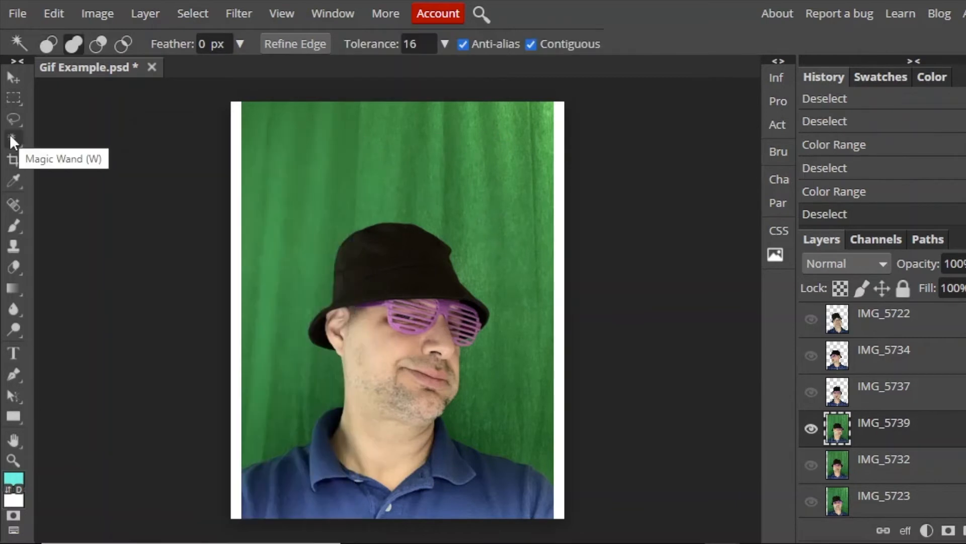
# Step: Select the whole green backdrop on the IMG_5739 layer with the Magic Wand, adding each unselected patch at tolerance 16
pyautogui.click(400, 144)
pyautogui.click(523, 161)
pyautogui.click(534, 231)
pyautogui.click(509, 382)
pyautogui.click(481, 434)
pyautogui.click(496, 433)
pyautogui.click(550, 139)
pyautogui.click(437, 123)
pyautogui.click(283, 408)
pyautogui.click(270, 439)
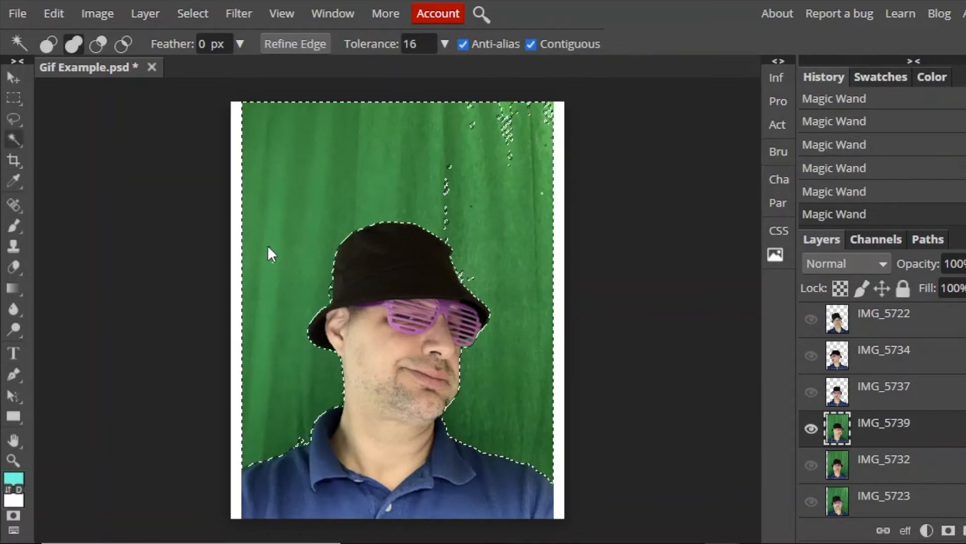
pyautogui.click(552, 112)
pyautogui.click(471, 126)
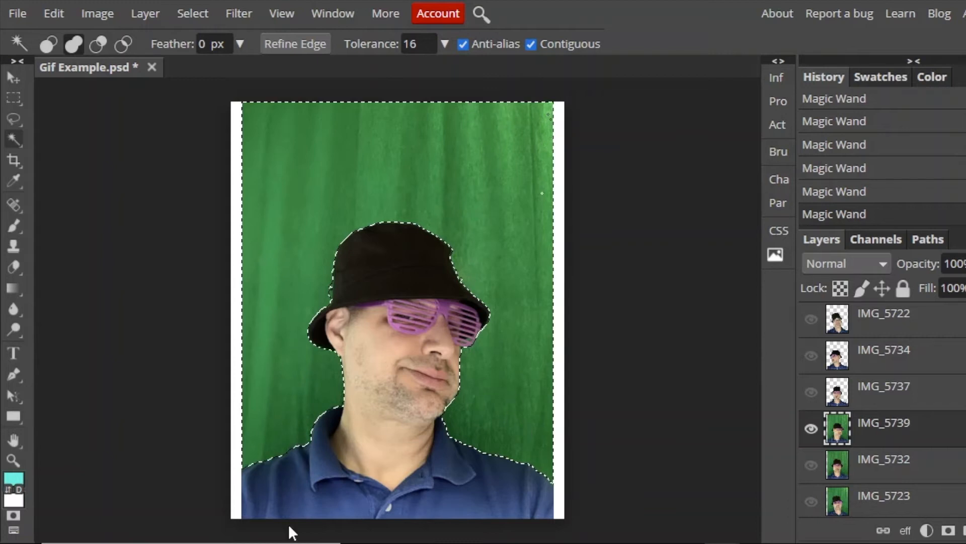
# Step: Delete the selected backdrop from IMG_5739, clear the leftover fringe beside the hat, and deselect
pyautogui.press('Delete')
pyautogui.click(330, 308)
pyautogui.click(331, 293)
pyautogui.click(331, 293)
pyautogui.press('Delete')
pyautogui.hotkey('ctrl', 'd')
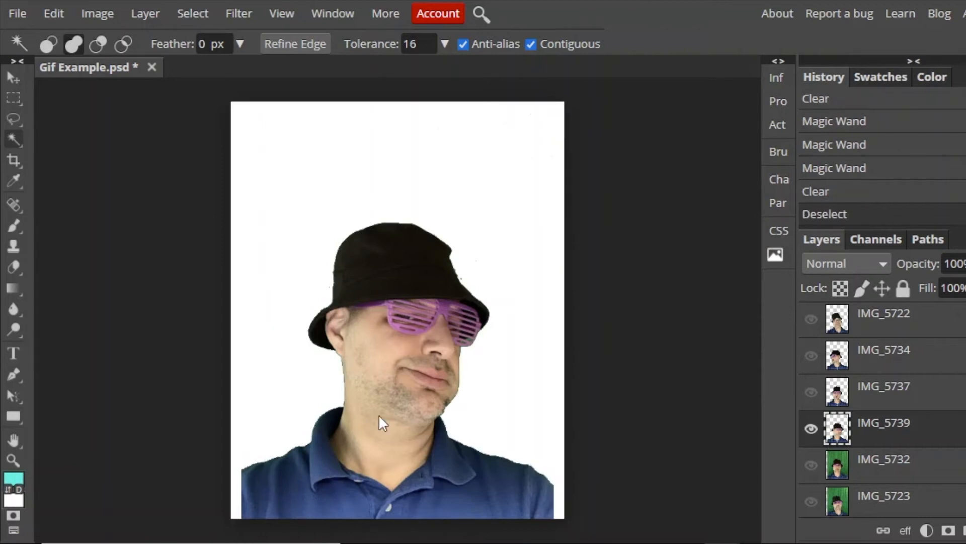
# Step: Show IMG_5732 instead of IMG_5739, select its green backdrop with Color Range at fuzziness 34, delete it and deselect
pyautogui.click(810, 429)
pyautogui.click(811, 464)
pyautogui.click(193, 14)
pyautogui.click(209, 104)
pyautogui.moveTo(187, 205)
pyautogui.mouseDown()
pyautogui.moveTo(171, 207)
pyautogui.moveTo(181, 206)
pyautogui.mouseUp()
pyautogui.click(212, 491)
pyautogui.moveTo(456, 160)
pyautogui.mouseDown()
pyautogui.moveTo(515, 345)
pyautogui.moveTo(493, 440)
pyautogui.moveTo(518, 310)
pyautogui.moveTo(325, 486)
pyautogui.moveTo(405, 377)
pyautogui.moveTo(524, 151)
pyautogui.moveTo(544, 234)
pyautogui.moveTo(487, 423)
pyautogui.moveTo(440, 406)
pyautogui.moveTo(544, 109)
pyautogui.mouseUp()
pyautogui.click(252, 491)
pyautogui.click(300, 514)
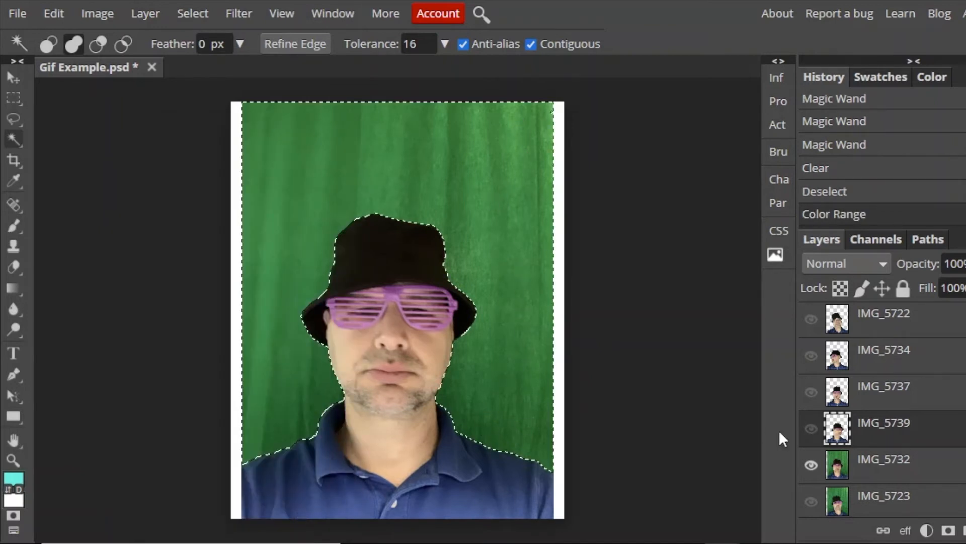
pyautogui.click(885, 467)
pyautogui.press('Delete')
pyautogui.hotkey('ctrl', 'd')
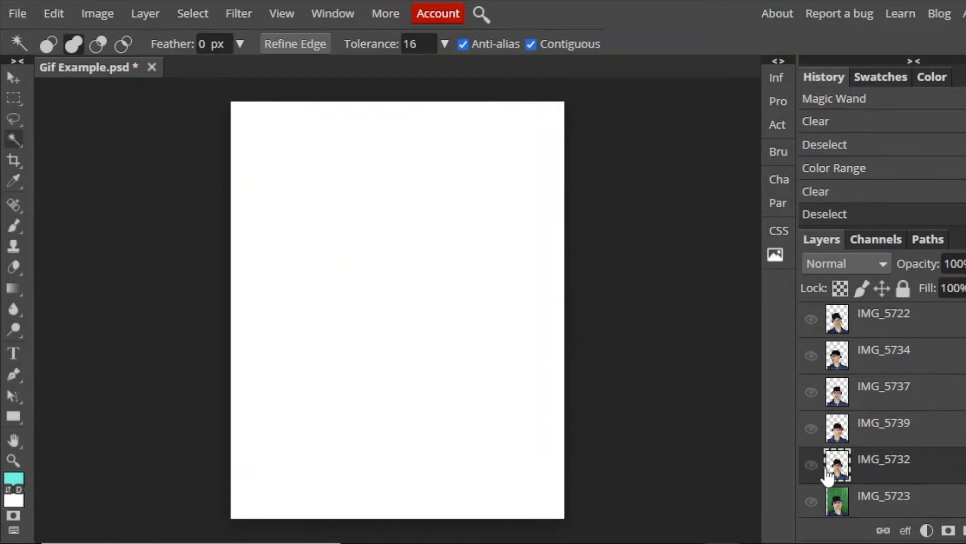
# Step: Hide the IMG_5732 layer and show the IMG_5723 layer
pyautogui.click(811, 468)
pyautogui.scroll(-1, 825, 469)
pyautogui.click(812, 461)
pyautogui.click(192, 14)
pyautogui.click(227, 185)
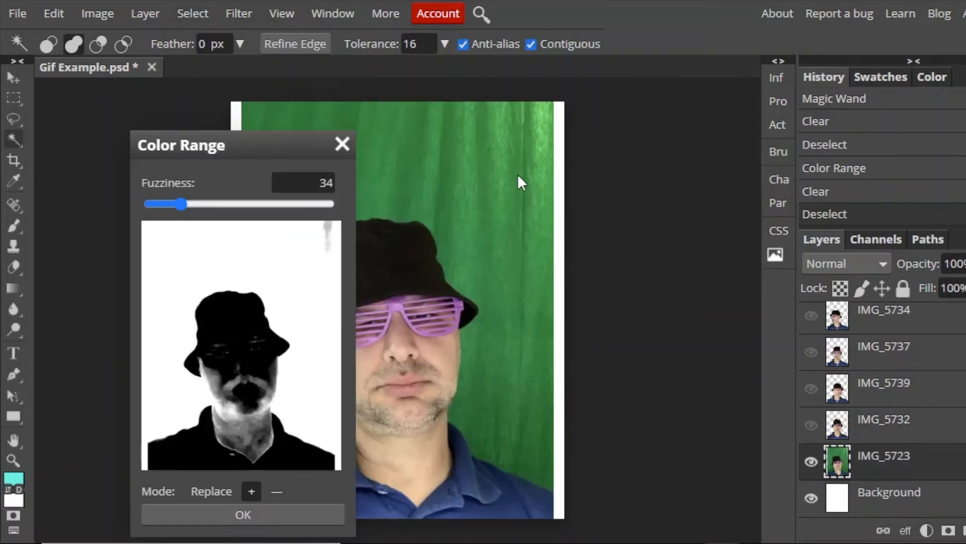
pyautogui.click(295, 510)
pyautogui.click(941, 412)
pyautogui.click(516, 249)
pyautogui.hotkey('ctrl', 'd')
pyautogui.click(516, 249)
pyautogui.hotkey('ctrl', 'd')
# Step: Select the green backdrop on the IMG_5723 layer with the Magic Wand at tolerance 16, delete it and deselect
pyautogui.click(884, 456)
pyautogui.click(542, 173)
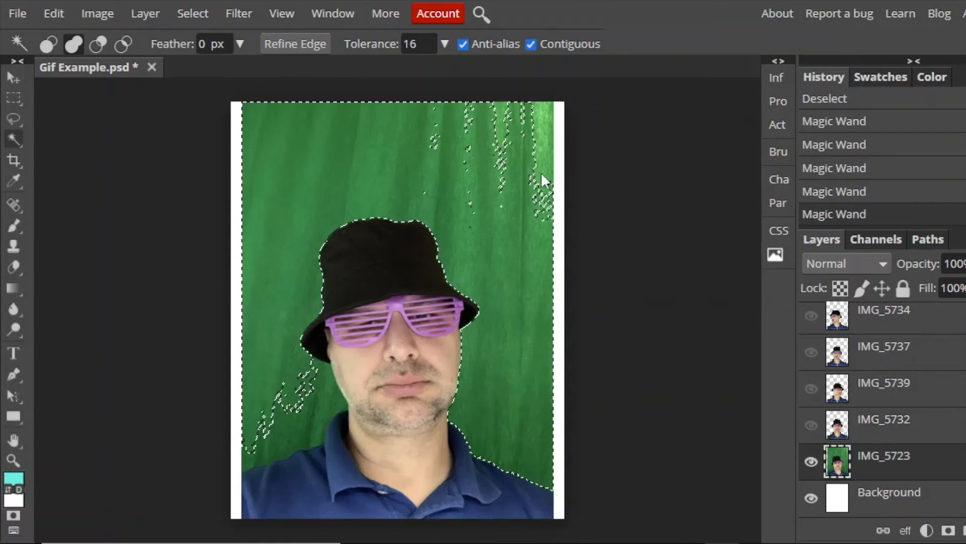
pyautogui.click(541, 172)
pyautogui.click(295, 437)
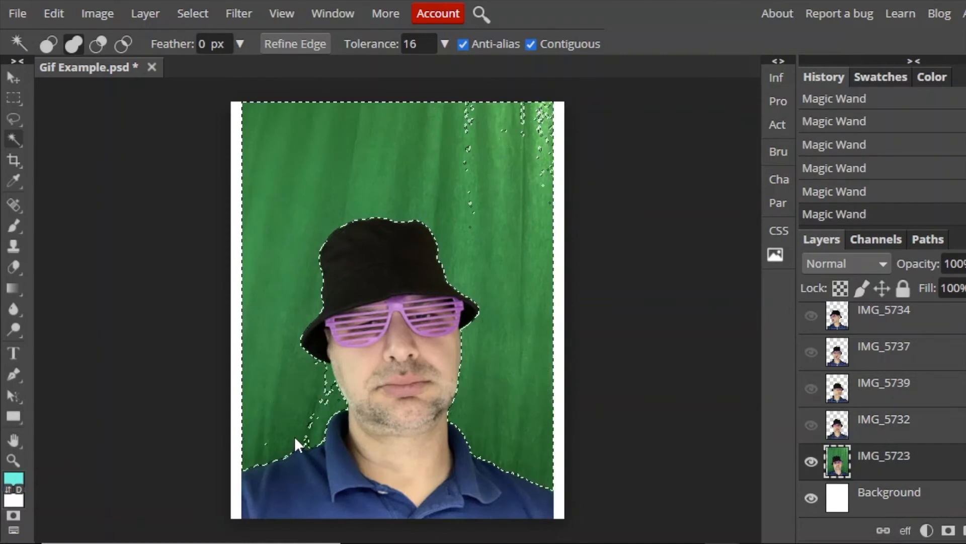
pyautogui.click(523, 115)
pyautogui.click(483, 170)
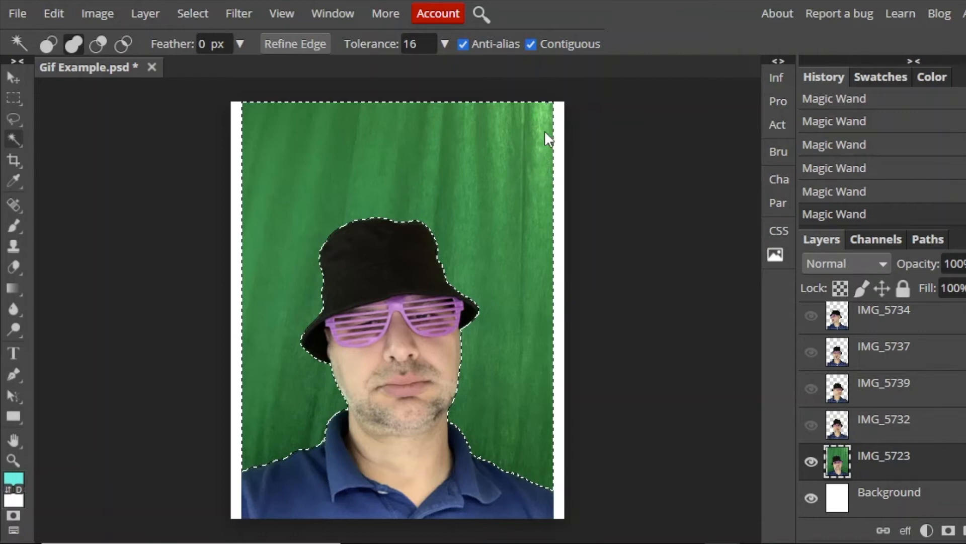
pyautogui.press('Delete')
pyautogui.hotkey('ctrl', 'd')
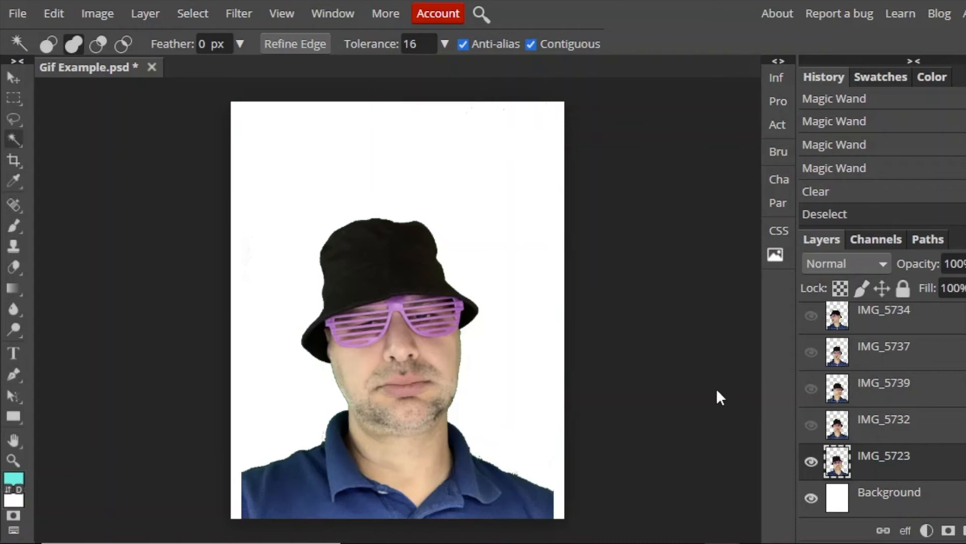
# Step: Select the IMG_5732 layer and make it visible above IMG_5723
pyautogui.click(810, 425)
pyautogui.scroll(1, 908, 399)
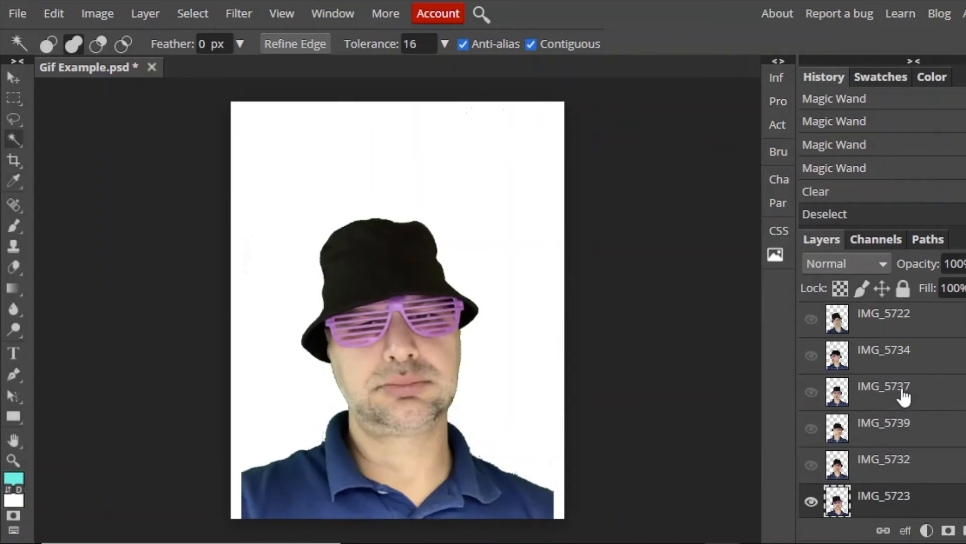
pyautogui.scroll(-1, 901, 395)
pyautogui.scroll(1, 900, 393)
pyautogui.click(910, 466)
pyautogui.click(811, 464)
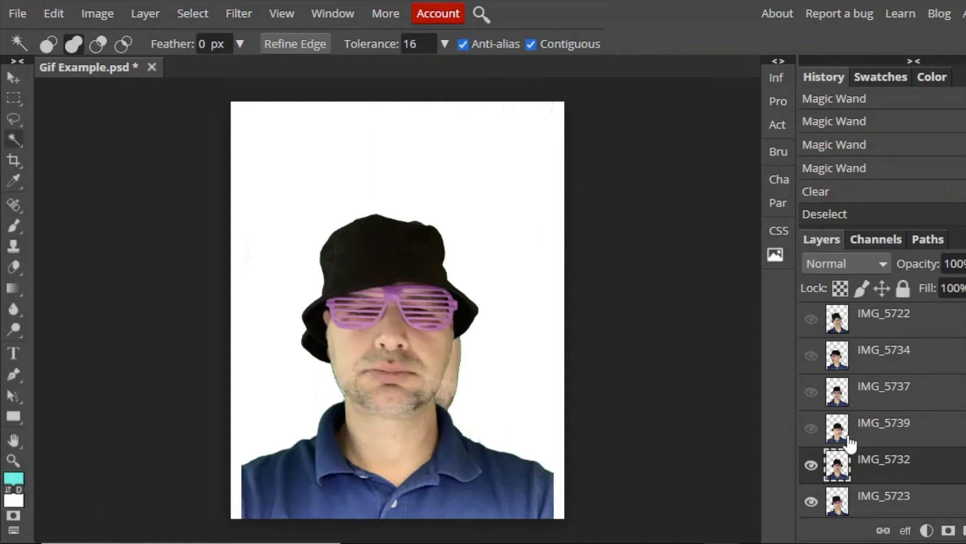
# Step: Preview the IMG_5739 layer, show IMG_5737 and move it directly beneath IMG_5739 in the layer order
pyautogui.moveTo(891, 427); pyautogui.dragTo(895, 461)
pyautogui.click(812, 429)
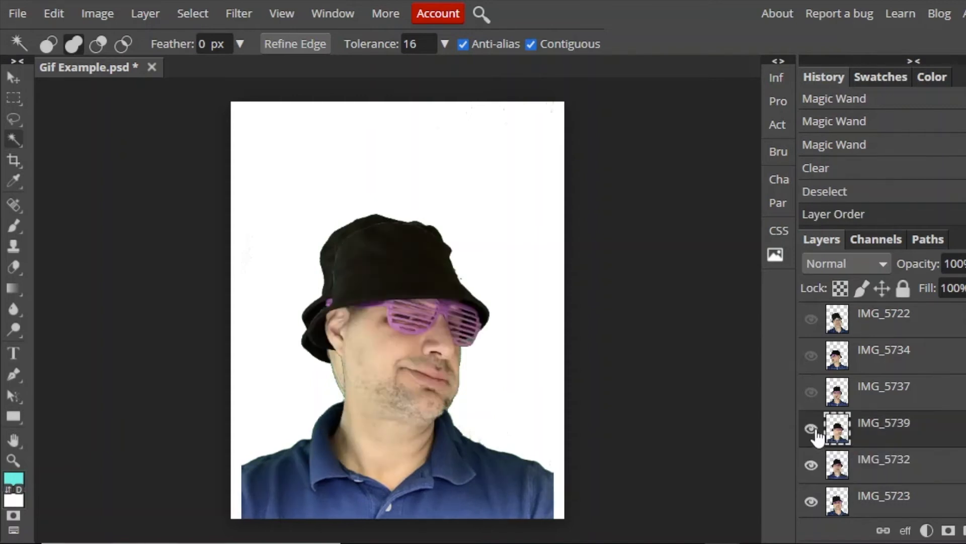
pyautogui.click(811, 428)
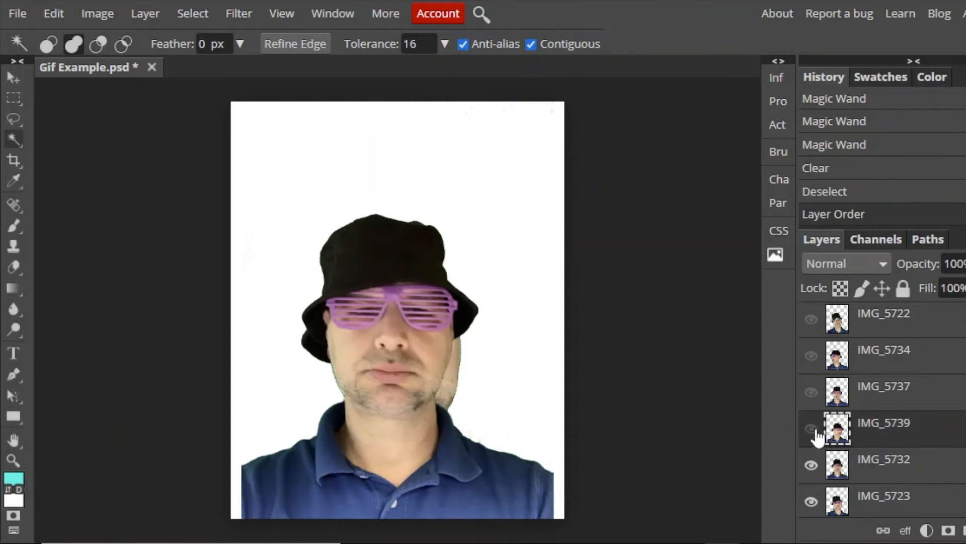
pyautogui.click(811, 392)
pyautogui.moveTo(837, 399); pyautogui.dragTo(932, 466)
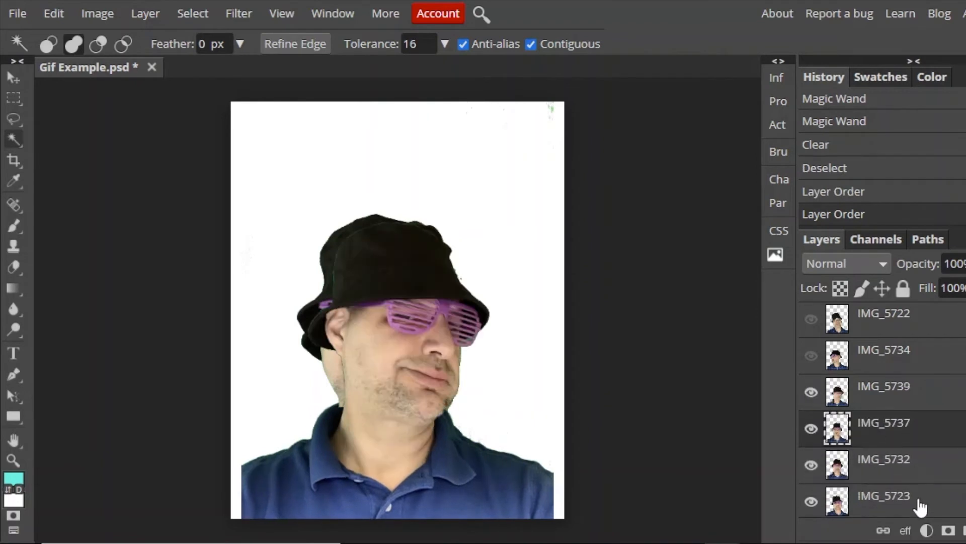
# Step: Toggle the visibility of the IMG_5739, IMG_5737 and IMG_5732 layers to compare the sequence of poses
pyautogui.click(812, 428)
pyautogui.click(811, 465)
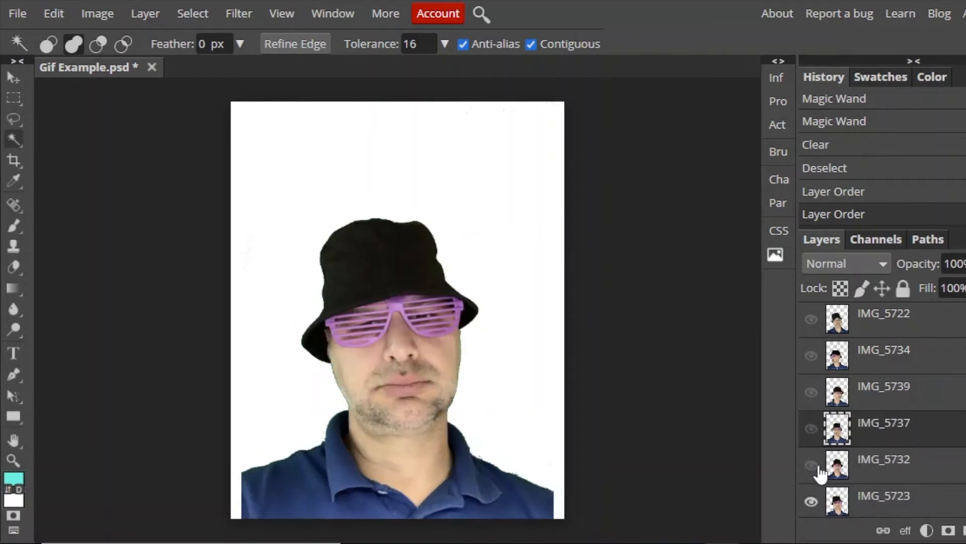
pyautogui.click(812, 428)
pyautogui.click(810, 392)
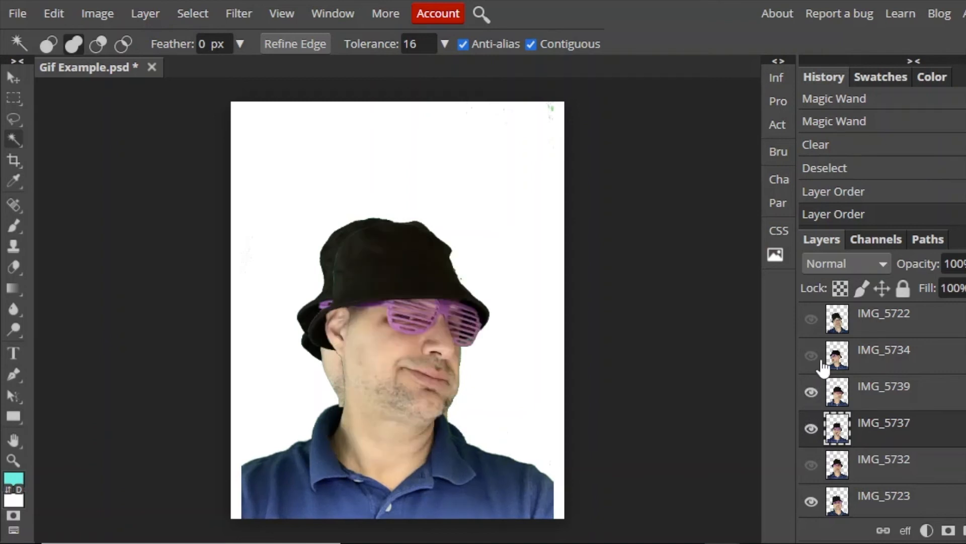
# Step: Show IMG_5722, move it beneath IMG_5723 in the layer order, and delete the white Background layer
pyautogui.click(811, 319)
pyautogui.moveTo(870, 324); pyautogui.dragTo(876, 467)
pyautogui.click(883, 496)
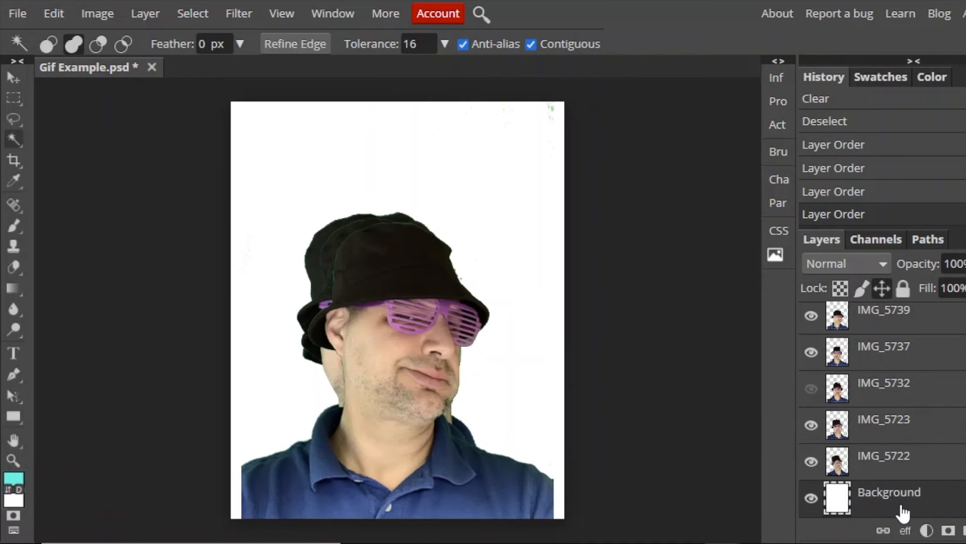
pyautogui.press('Delete')
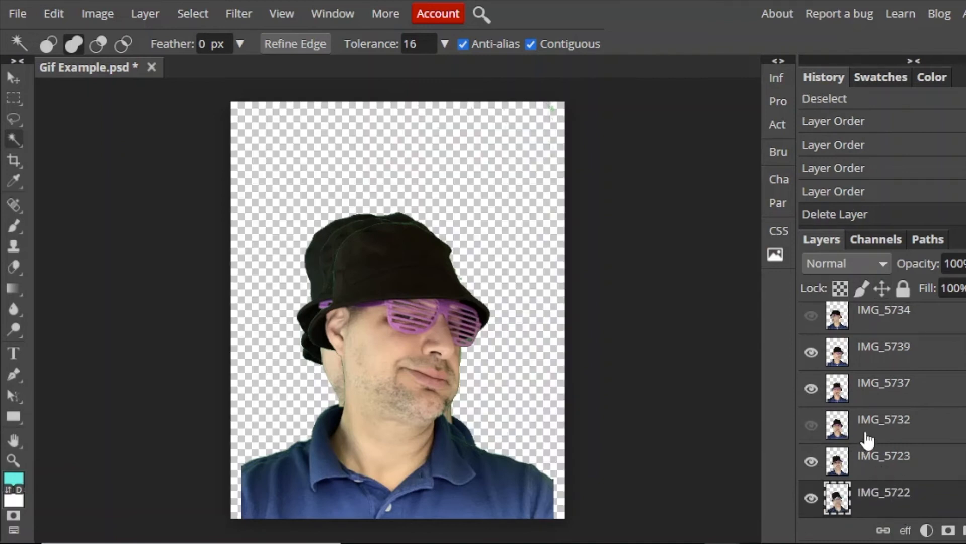
# Step: Hide IMG_5739 and IMG_5737, show IMG_5732, and move IMG_5732 above IMG_5737 in the layer order
pyautogui.click(812, 352)
pyautogui.click(810, 390)
pyautogui.click(812, 462)
pyautogui.click(812, 463)
pyautogui.click(811, 425)
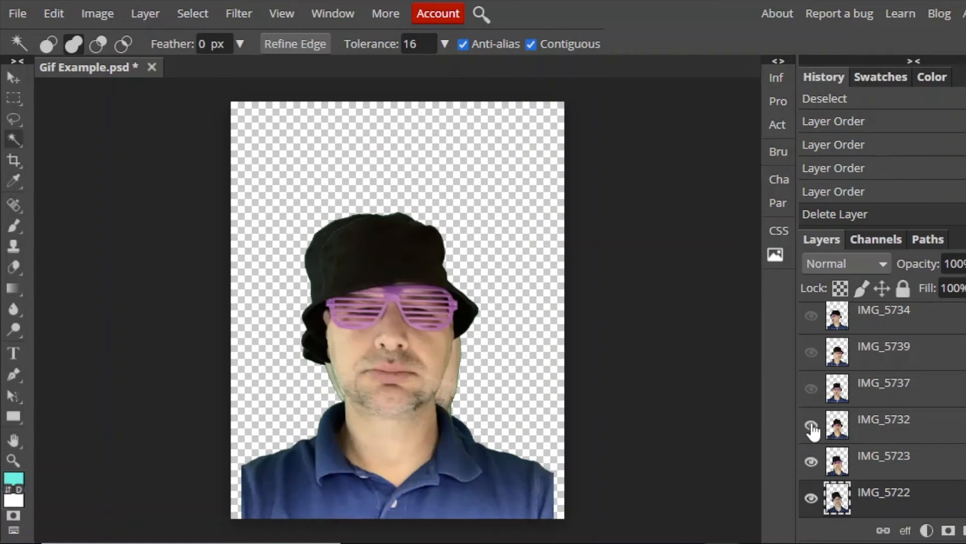
pyautogui.moveTo(891, 423); pyautogui.dragTo(888, 385)
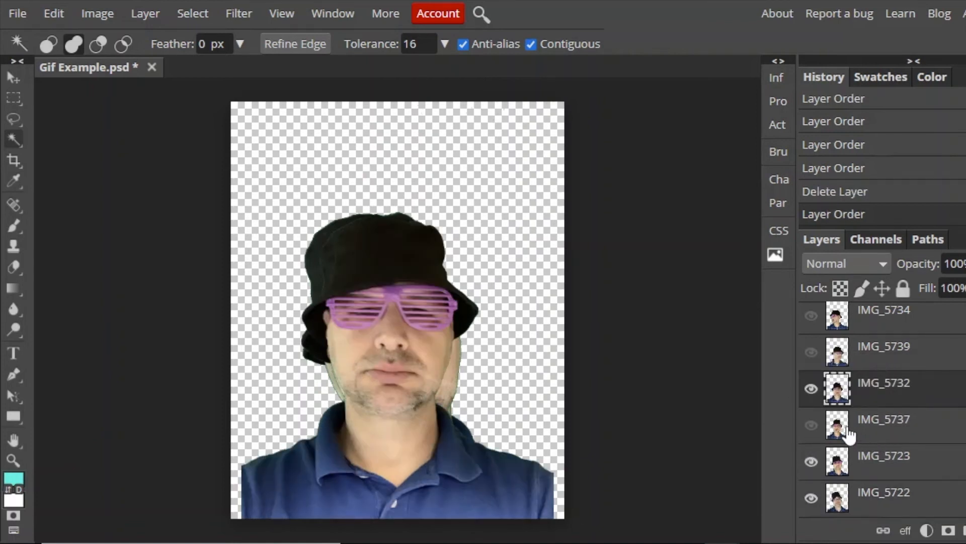
# Step: Preview IMG_5737 without IMG_5732, and turn the IMG_5732 and IMG_5739 layers visible above it
pyautogui.click(811, 389)
pyautogui.click(811, 425)
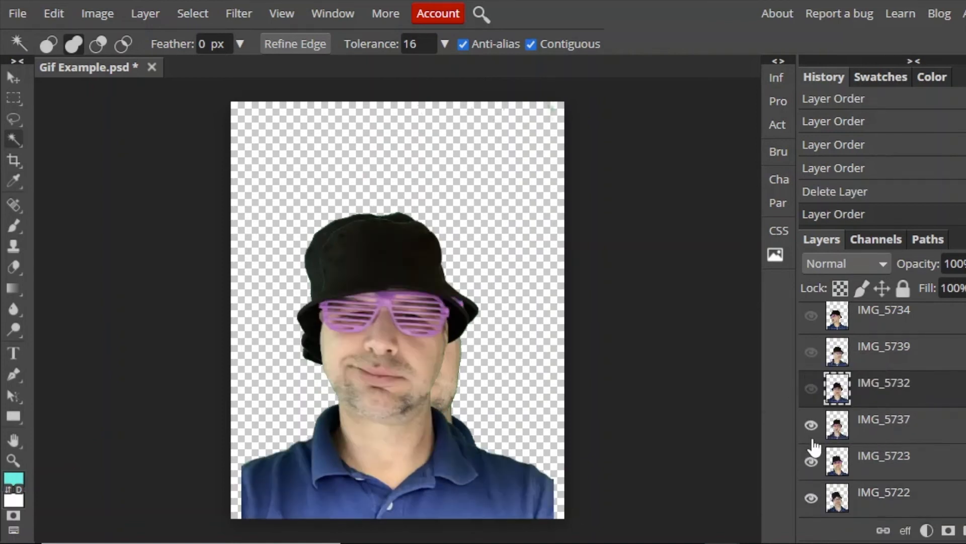
pyautogui.click(811, 388)
pyautogui.click(812, 352)
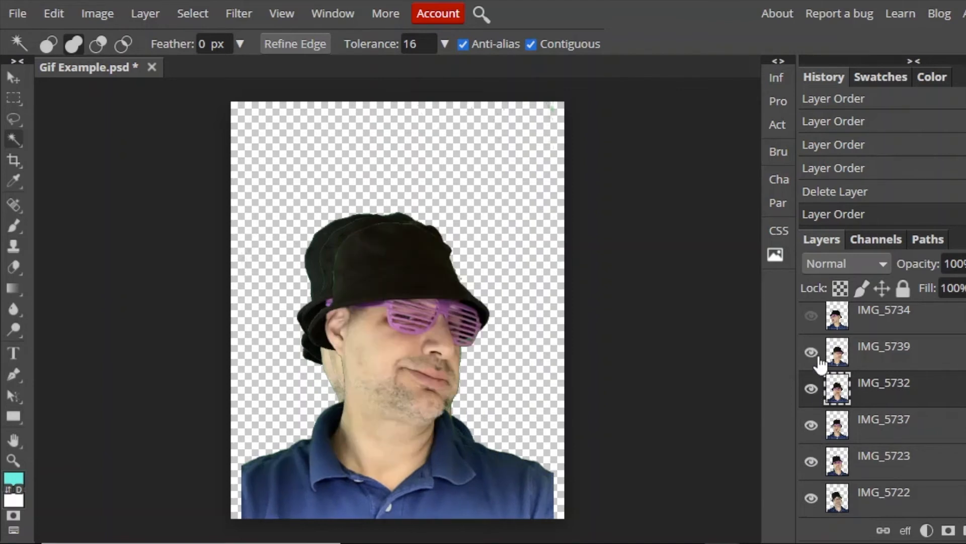
# Step: Duplicate the IMG_5732 layer and move the copy directly above IMG_5739 in the layer order
pyautogui.rightClick(900, 394)
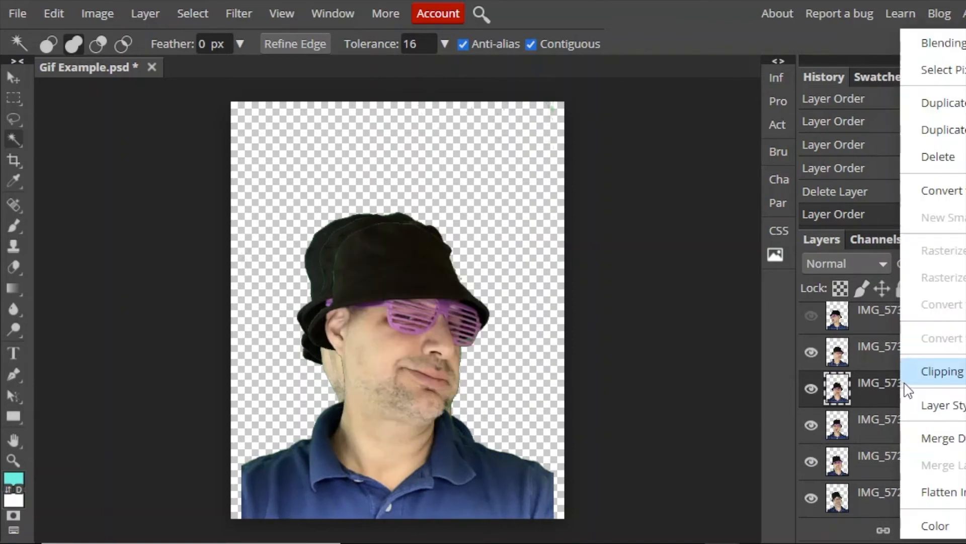
pyautogui.click(954, 127)
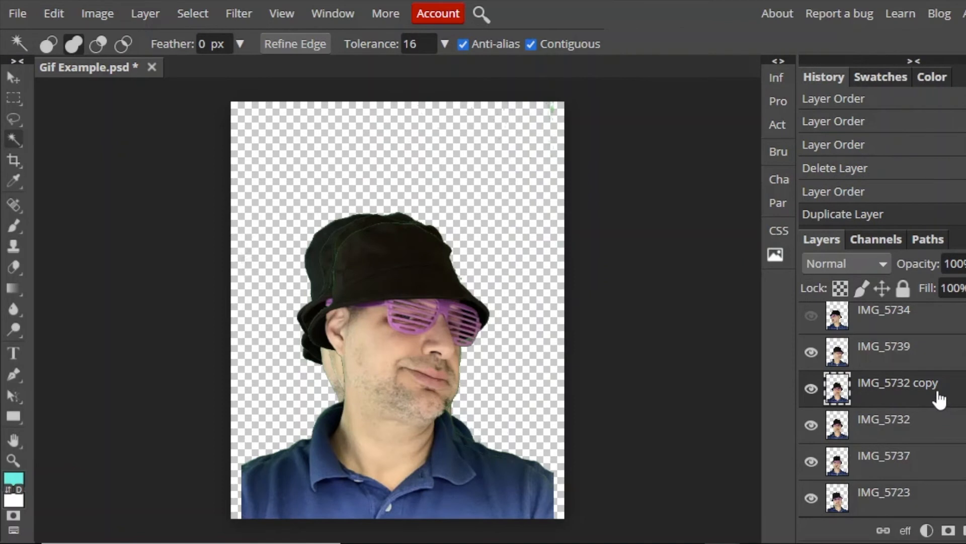
pyautogui.moveTo(930, 408); pyautogui.dragTo(923, 345)
# Step: Toggle the visibility of IMG_5732 copy, IMG_5739 and IMG_5732 one after another to preview the head-turn sequence
pyautogui.click(812, 352)
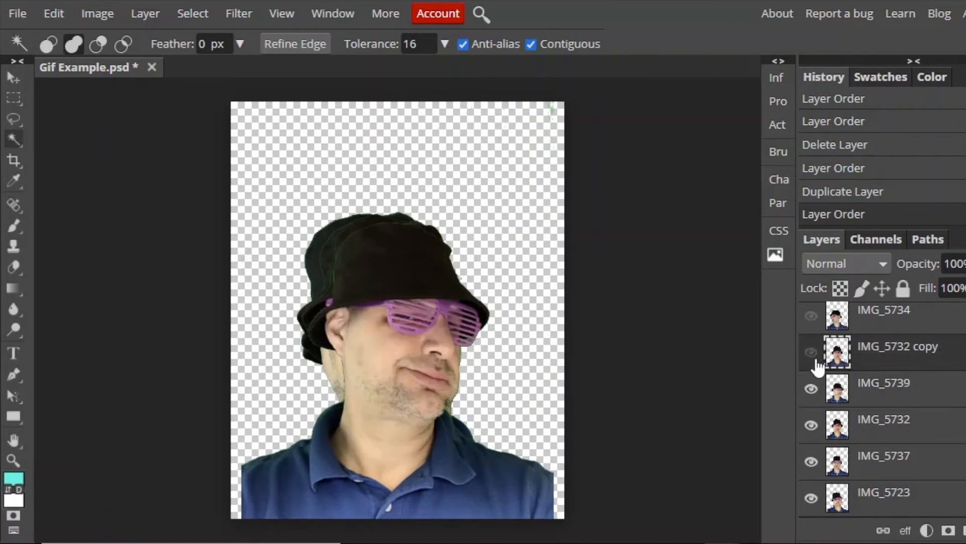
pyautogui.click(813, 389)
pyautogui.click(813, 426)
pyautogui.click(813, 426)
pyautogui.click(812, 390)
pyautogui.click(811, 352)
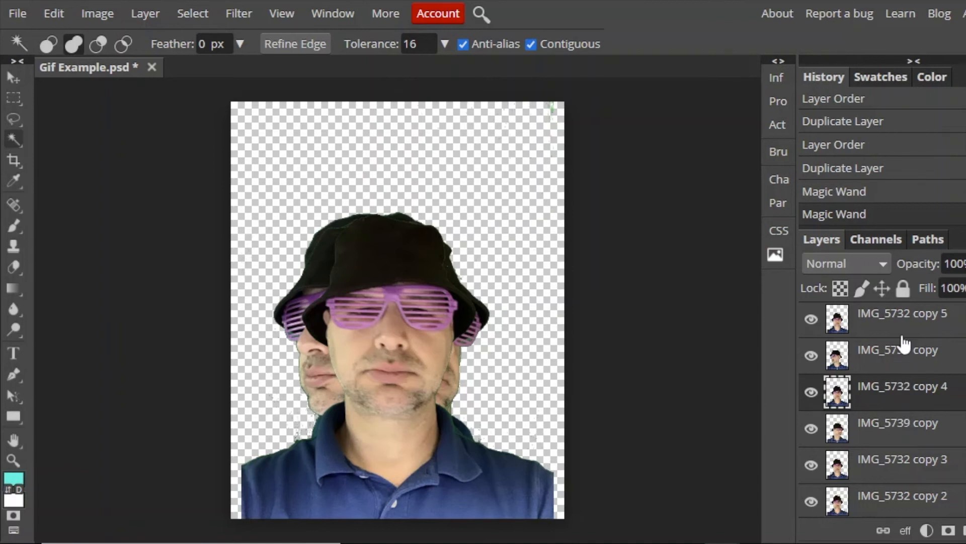
# Step: Rename the IMG_5732 copy 5 layer as "_a_ selfie 1" and the IMG_5734 copy layer as "_a_selfie 2"
pyautogui.click(899, 318)
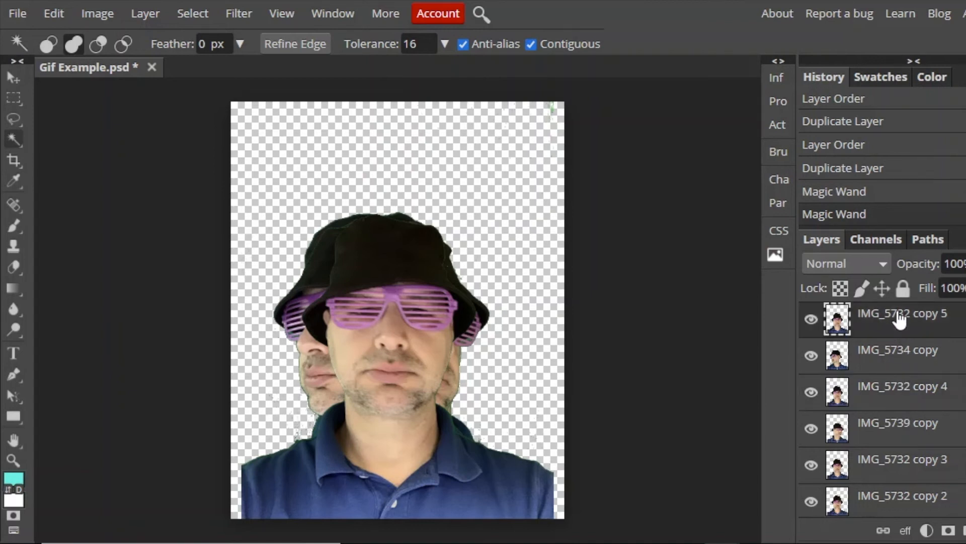
pyautogui.doubleClick(899, 313)
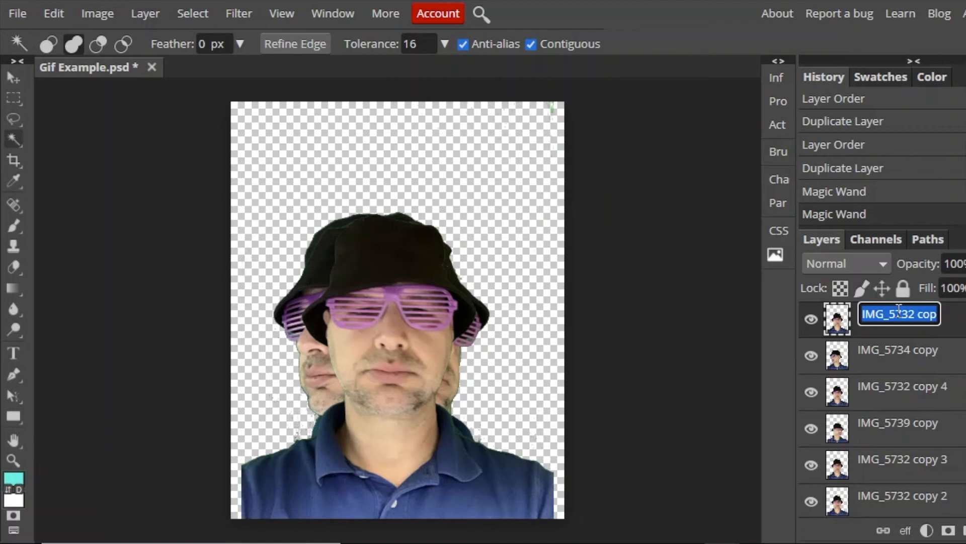
pyautogui.press('BackSpace')
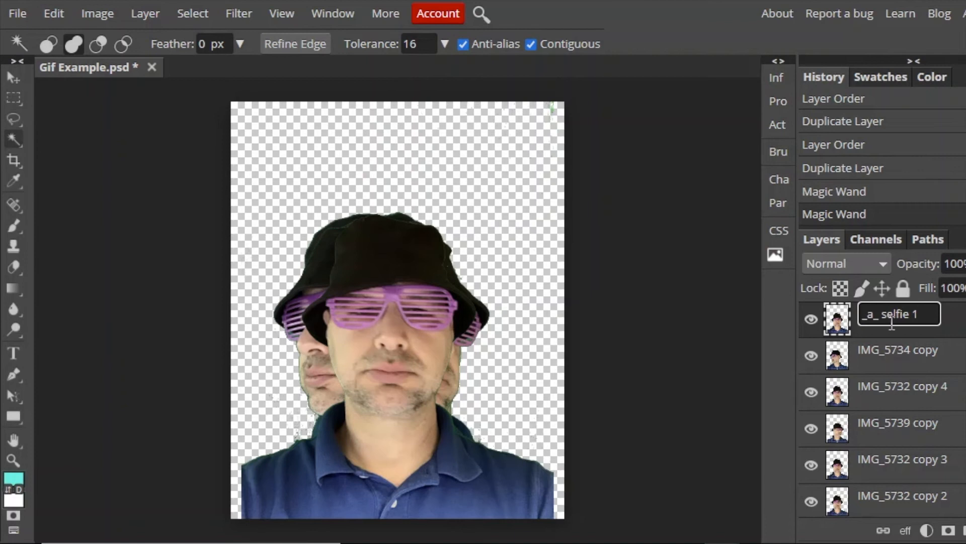
pyautogui.doubleClick(901, 350)
pyautogui.write('_a_selfie 2')
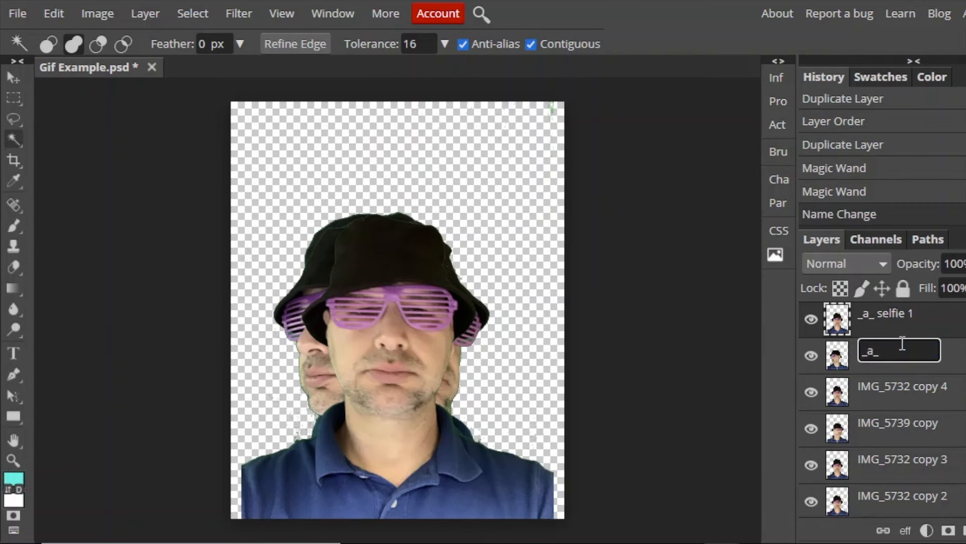
pyautogui.press('Return')
# Step: Rename the IMG_5732 copy 4 layer as "_a_selfie 3" and the IMG_5739 copy layer as "_a_selfie 4"
pyautogui.doubleClick(906, 386)
pyautogui.write('_a_selfie 3')
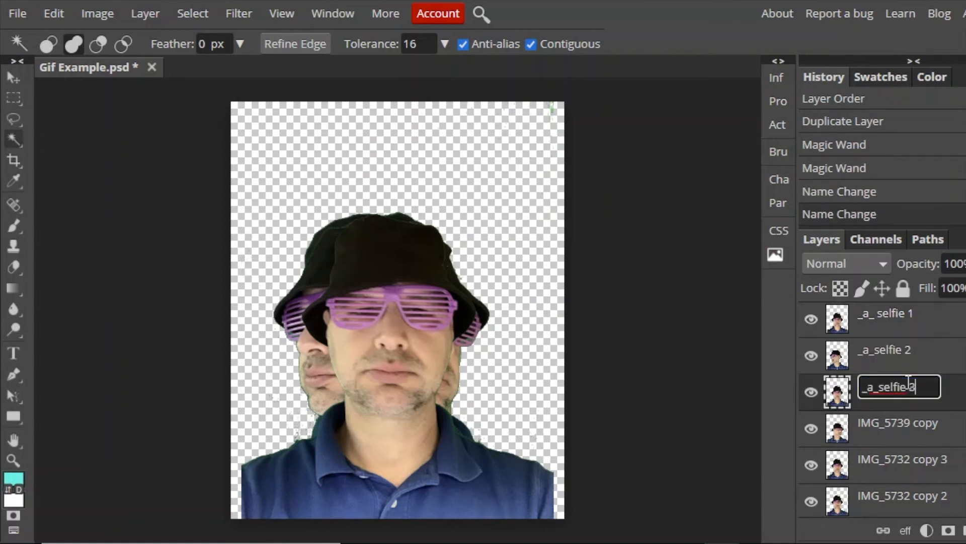
pyautogui.press('Return')
pyautogui.doubleClick(888, 424)
pyautogui.write('_a_selfie 4')
pyautogui.press('Return')
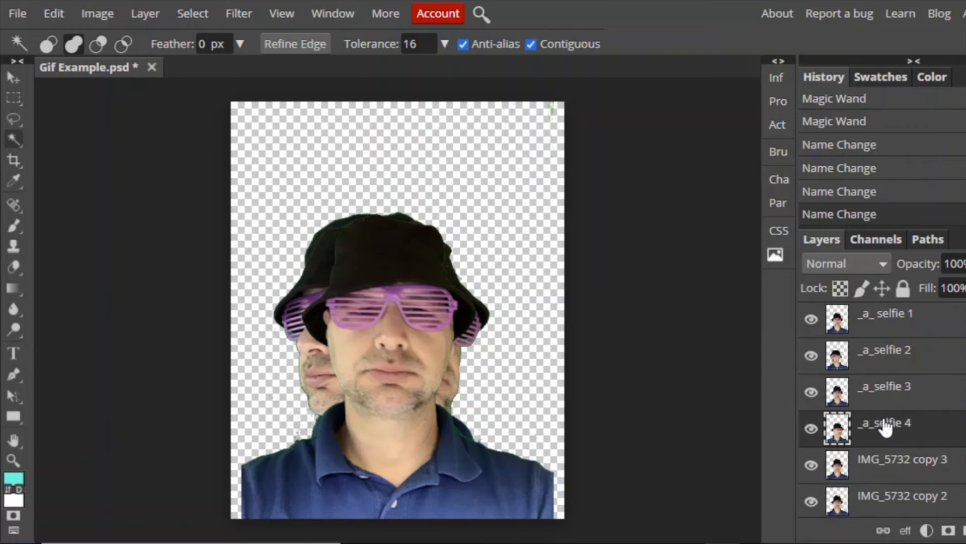
# Step: Rename IMG_5732 copy 3, IMG_5732 copy 2 and the layer beneath them as "_a_selfie 5", "_a_selfie 6" and "_a_selfie 7"
pyautogui.doubleClick(906, 463)
pyautogui.write('_a_selfie 5')
pyautogui.press('Return')
pyautogui.doubleClick(909, 495)
pyautogui.write('_a_selfie 6')
pyautogui.scroll(-2, 926, 467)
pyautogui.doubleClick(925, 459)
pyautogui.write('_a_selfie 7')
pyautogui.press('Return')
# Step: Rename the three layers beneath "_a_selfie 7" as "_a_selfie 8", "_a_selfie 9" and "_a_selfie 10", in stacking order
pyautogui.scroll(-2, 925, 453)
pyautogui.doubleClick(906, 399)
pyautogui.write('_a_selfie 8')
pyautogui.press('Return')
pyautogui.doubleClick(906, 434)
pyautogui.write('_a_selfie 9')
pyautogui.press('Return')
pyautogui.doubleClick(902, 471)
pyautogui.write('_a_selfie 10')
pyautogui.scroll(-2, 903, 453)
pyautogui.press('Return')
# Step: Rename the last three layers, ending with IMG_5723 and IMG_5722, as "_a_selfie 11", "_a_selfie 12" and "_a_selfie 13"
pyautogui.doubleClick(903, 425)
pyautogui.write('_a_selfie 4')
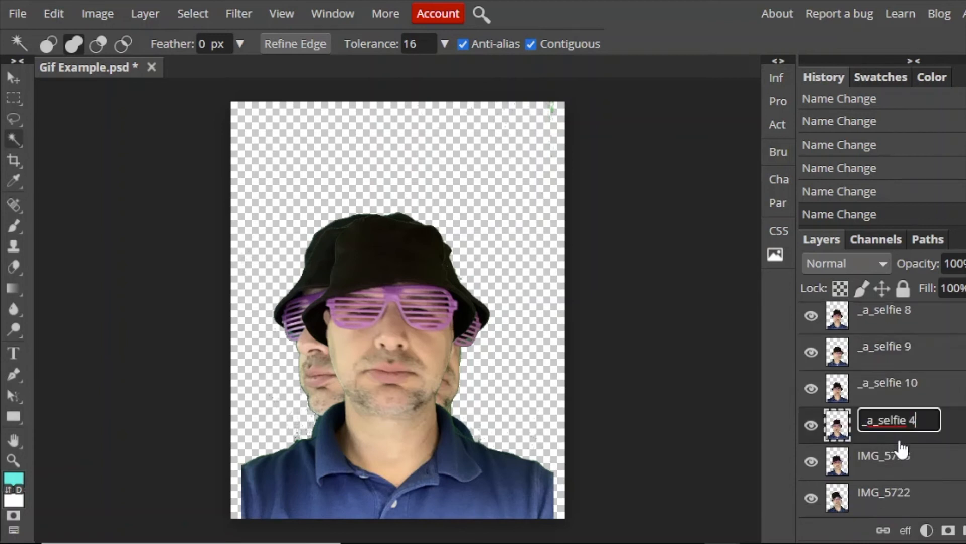
pyautogui.press('BackSpace')
pyautogui.write('11')
pyautogui.press('Return')
pyautogui.doubleClick(901, 453)
pyautogui.write('_a_selfie 12')
pyautogui.press('Return')
pyautogui.doubleClick(906, 494)
pyautogui.write('_a_selfie 13')
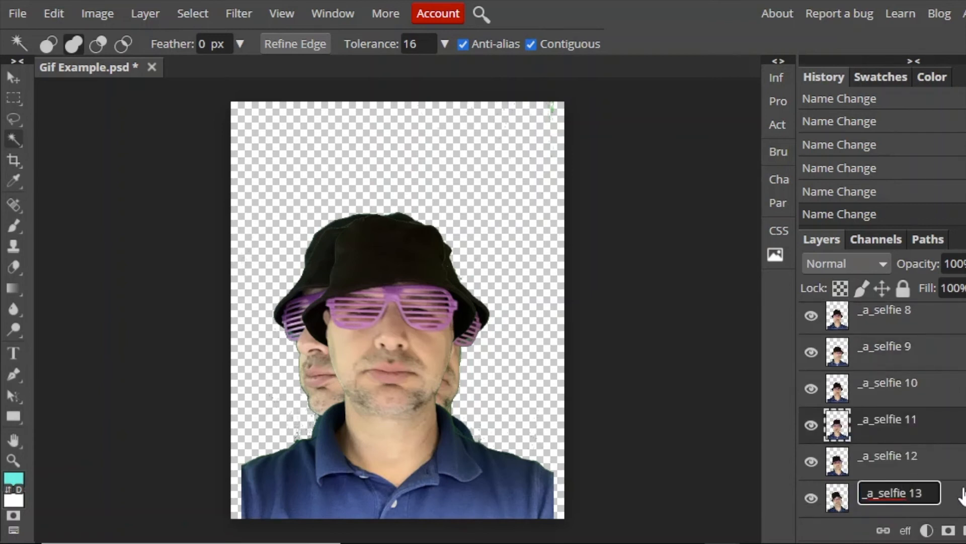
pyautogui.press('Return')
pyautogui.click(702, 333)
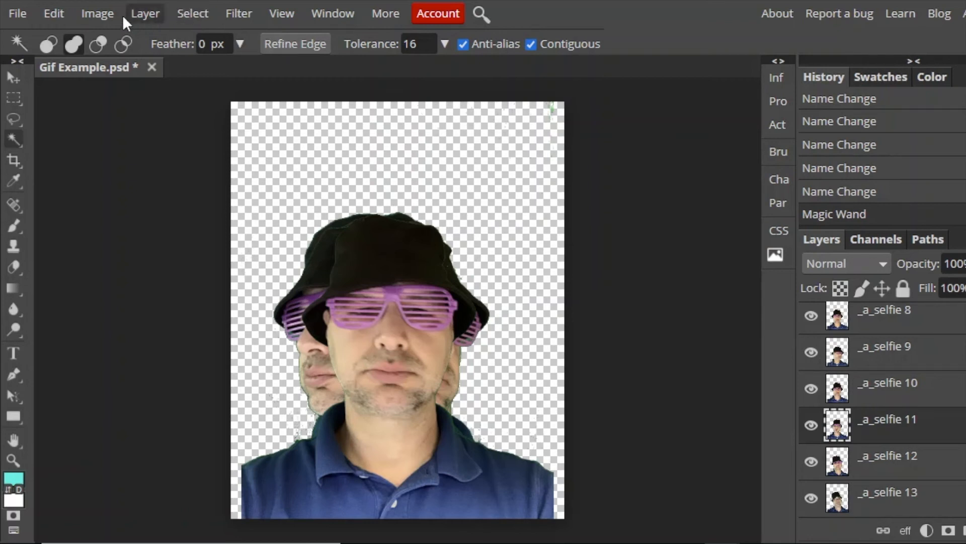
# Step: Start a GIF export of the project and slow the animation speed to 46%
pyautogui.click(17, 14)
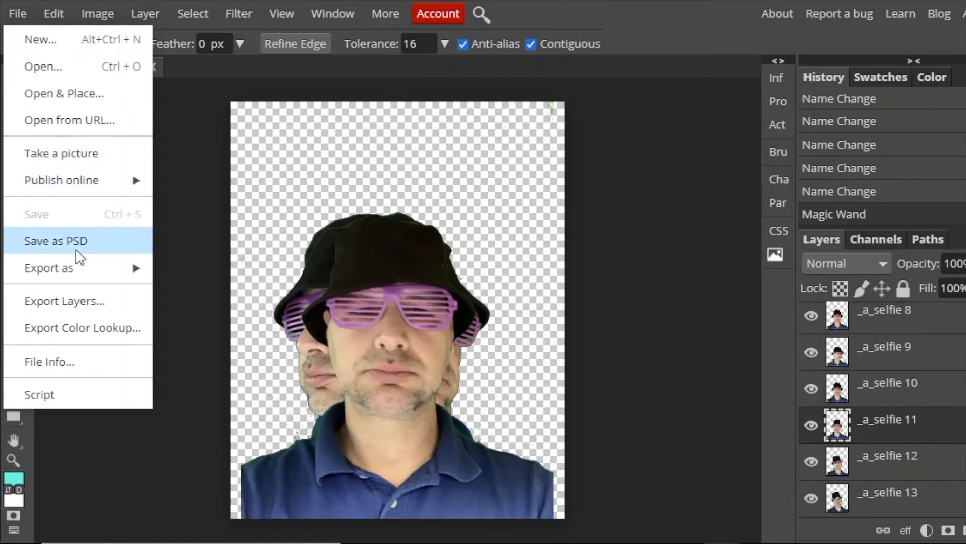
pyautogui.moveTo(92, 279)
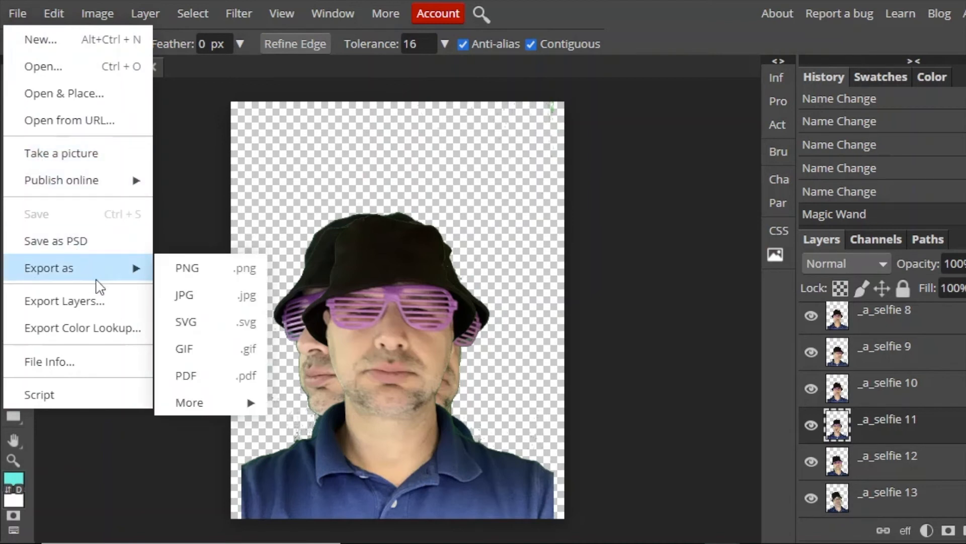
pyautogui.click(213, 352)
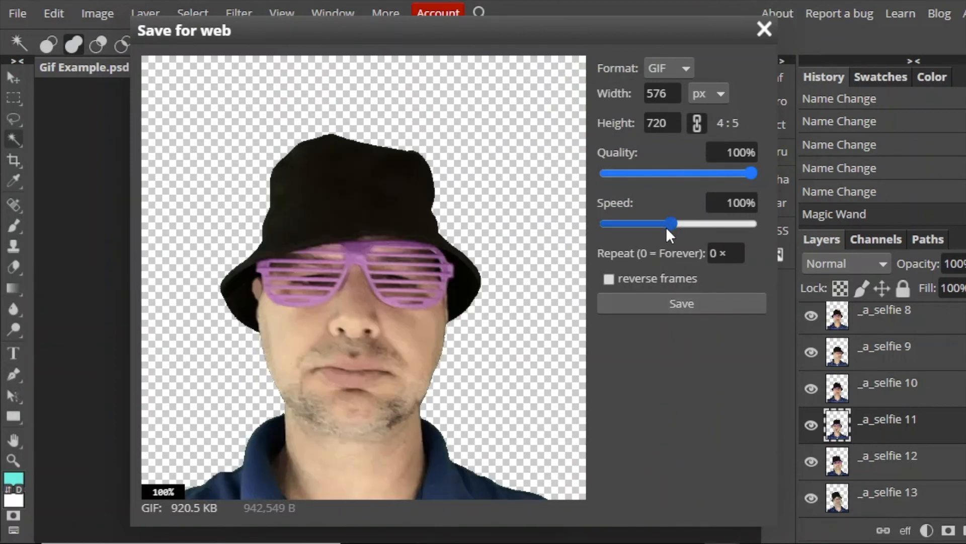
pyautogui.moveTo(669, 220); pyautogui.dragTo(660, 221)
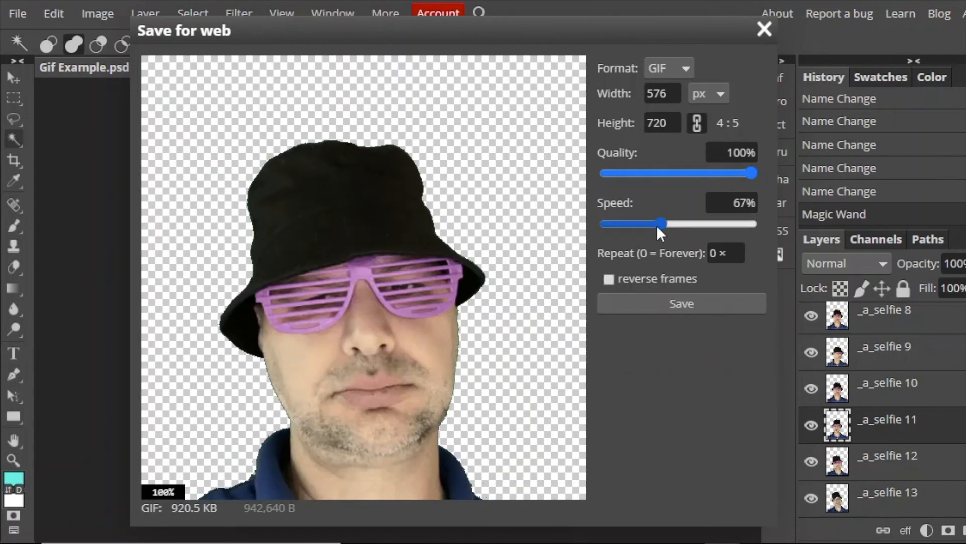
pyautogui.moveTo(658, 222); pyautogui.dragTo(653, 223)
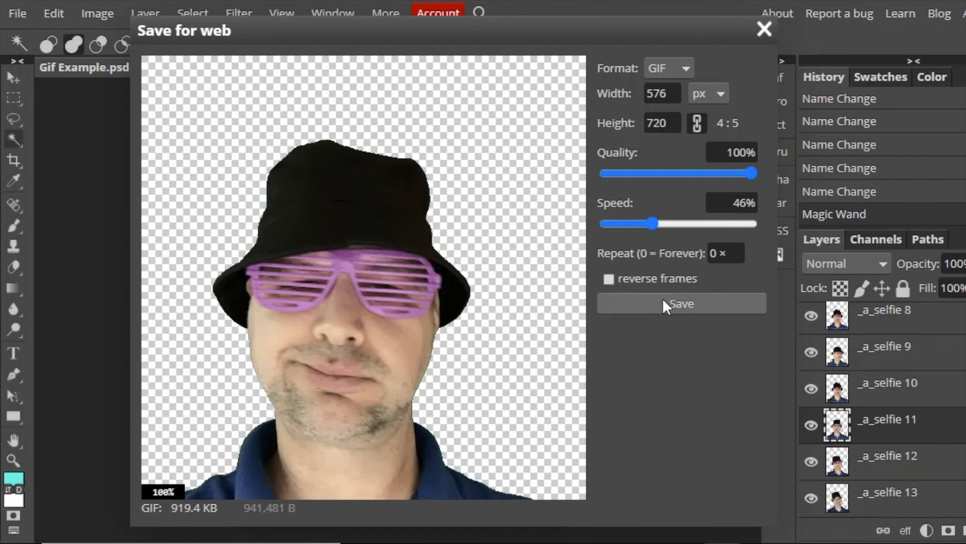
# Step: Save the GIF and show the downloaded Gif Example.gif in its folder
pyautogui.click(662, 302)
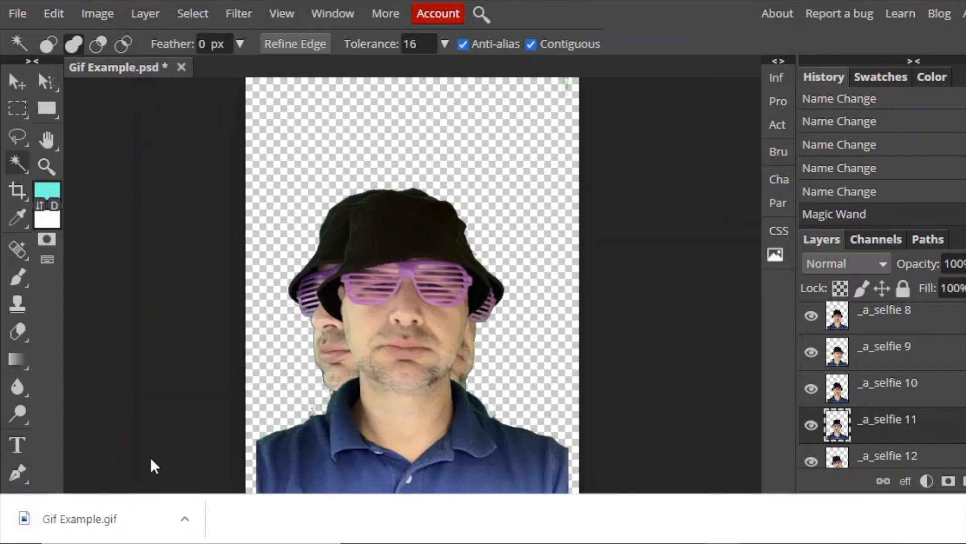
pyautogui.click(184, 518)
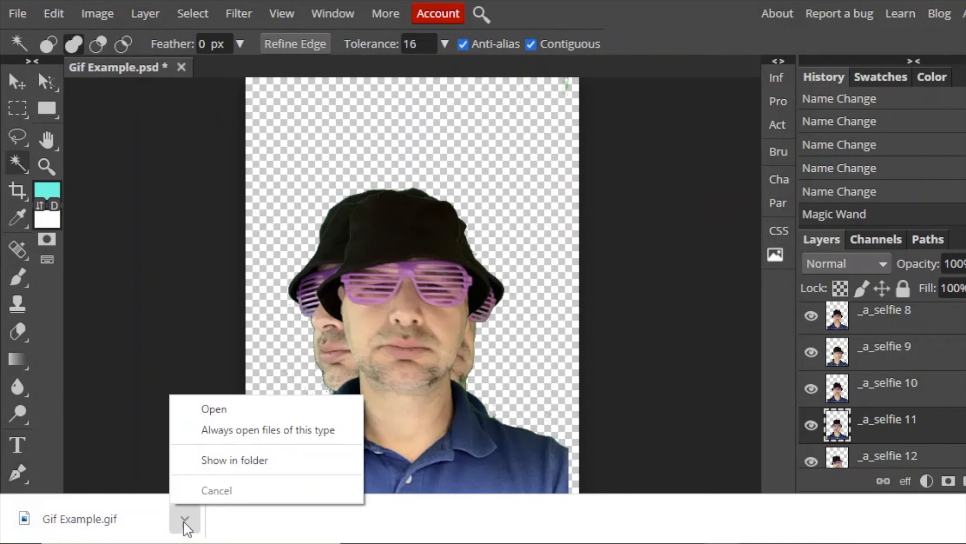
pyautogui.click(217, 462)
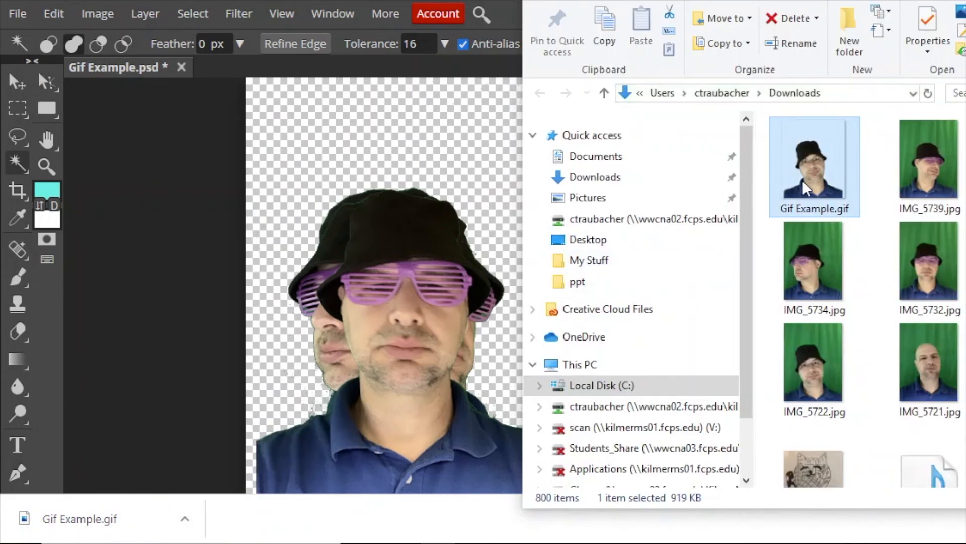